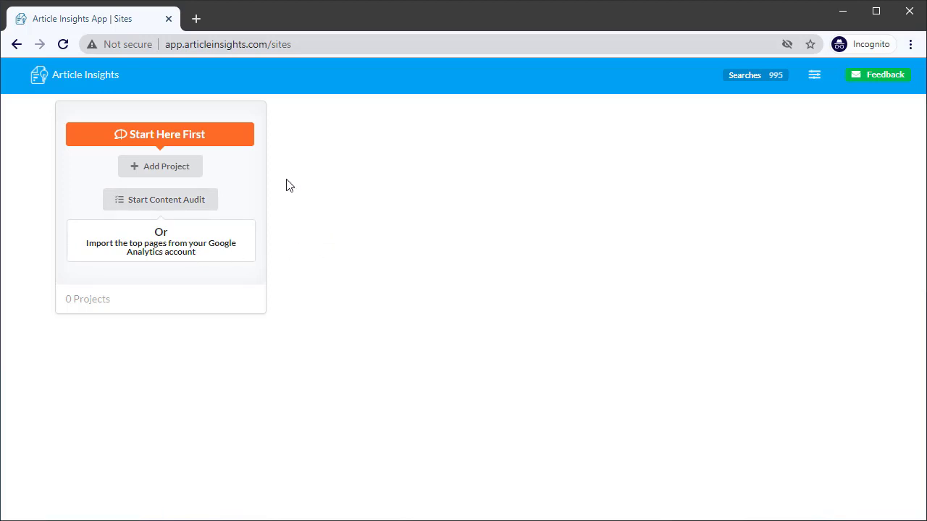
Step: Add a new project named "project #1" with English as the language and United States as the region
left_click(177, 177)
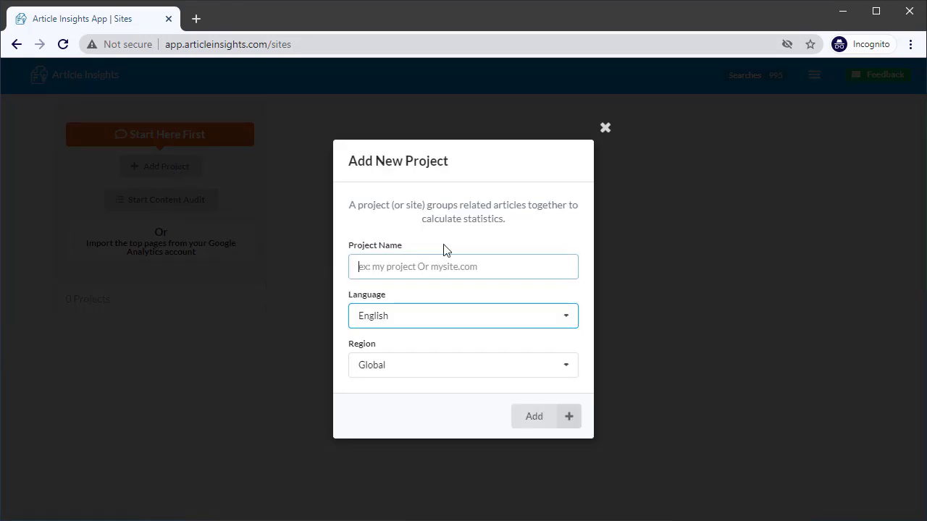
type("project #1")
left_click(568, 369)
left_click_drag(577, 205, 577, 321)
scroll(513, 321, "down", 10)
left_click(437, 330)
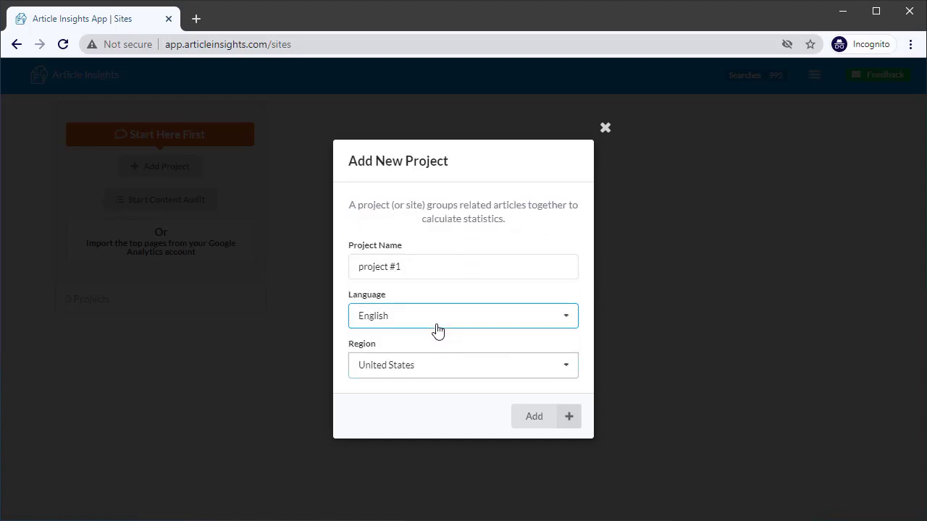
left_click(537, 418)
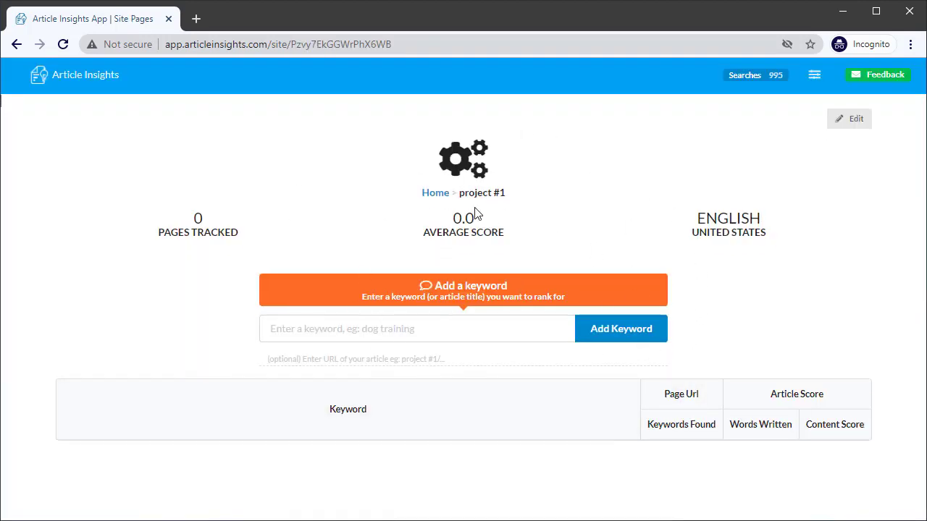
Step: Review project #1's card in the projects overview and its edit settings, dismissing the feedback prompt
left_click(436, 194)
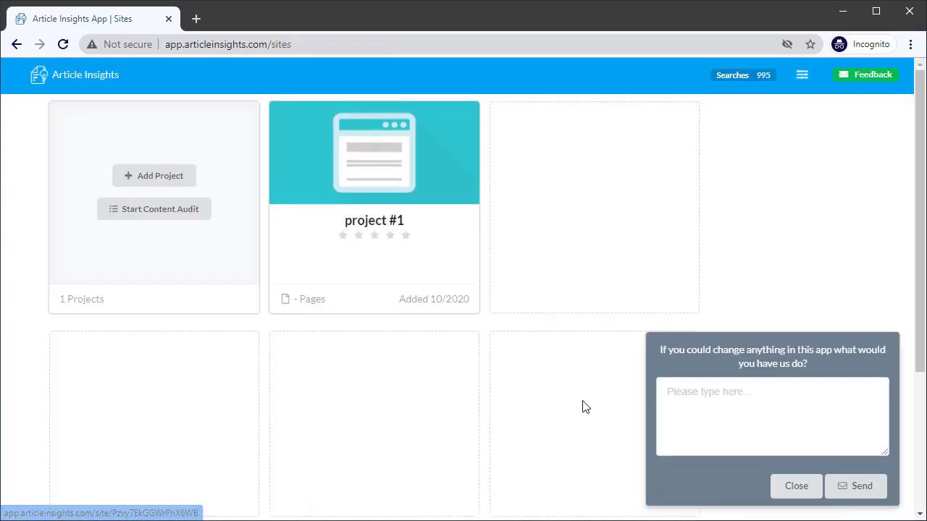
left_click(804, 491)
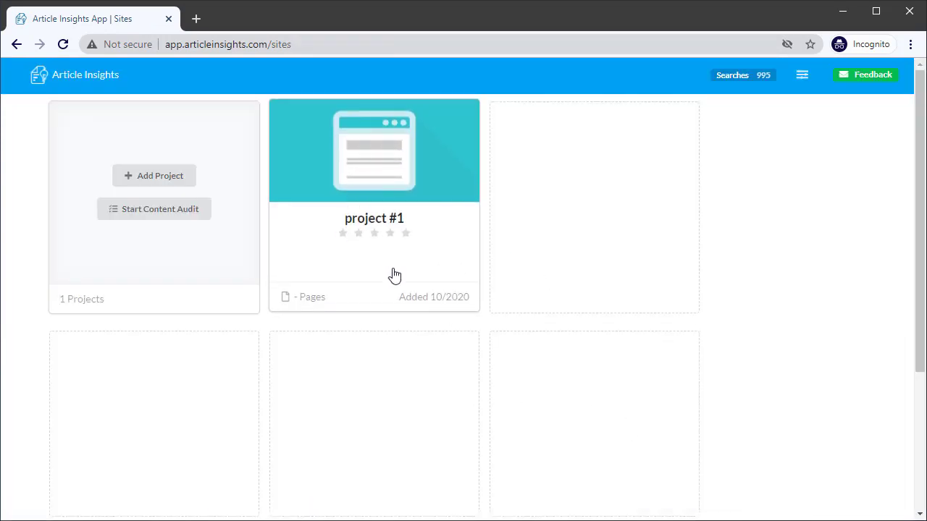
scroll(669, 231, "down", 3)
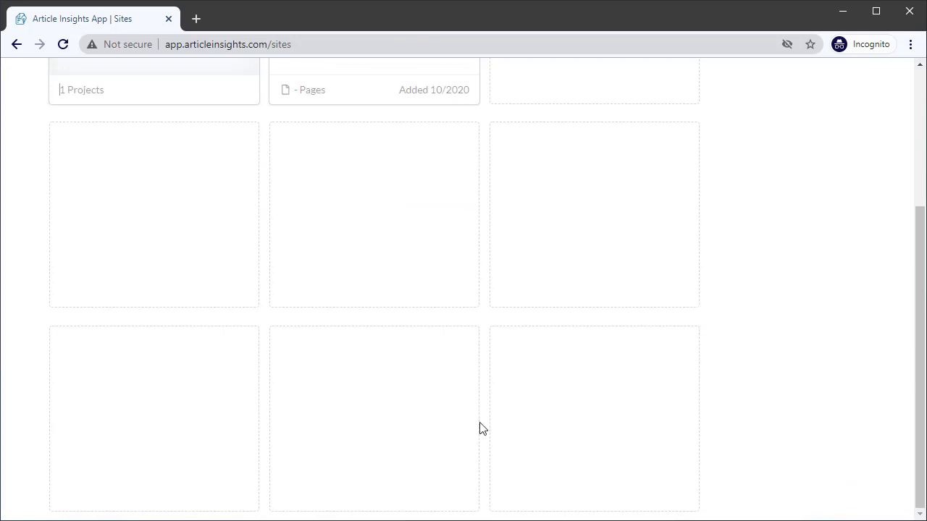
scroll(562, 413, "up", 3)
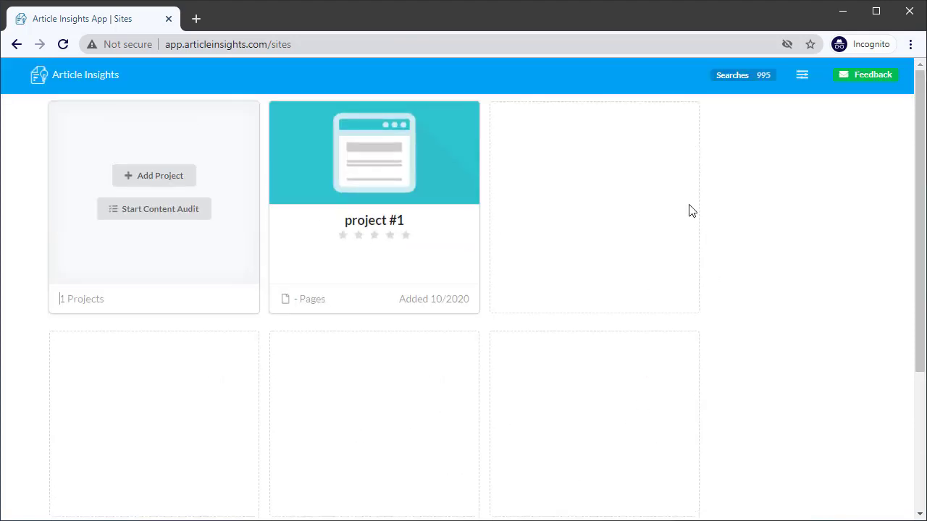
left_click(380, 156)
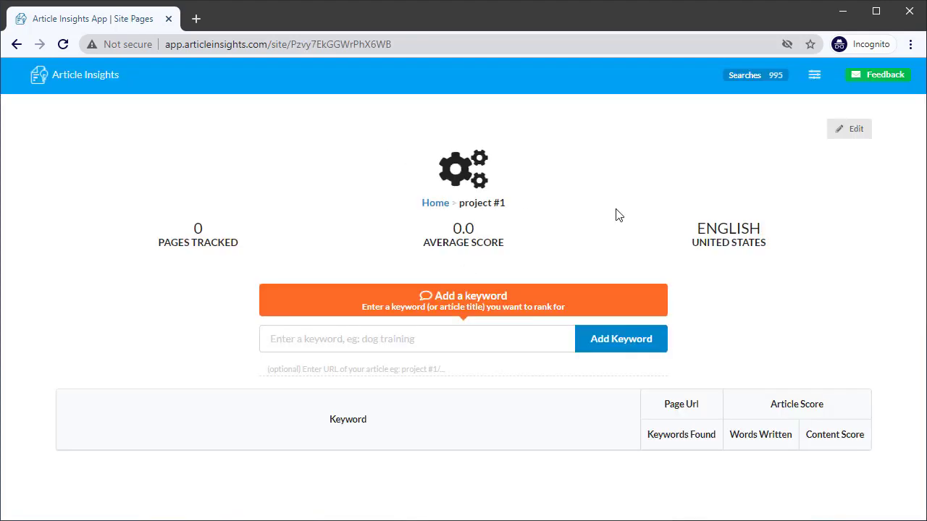
left_click(853, 120)
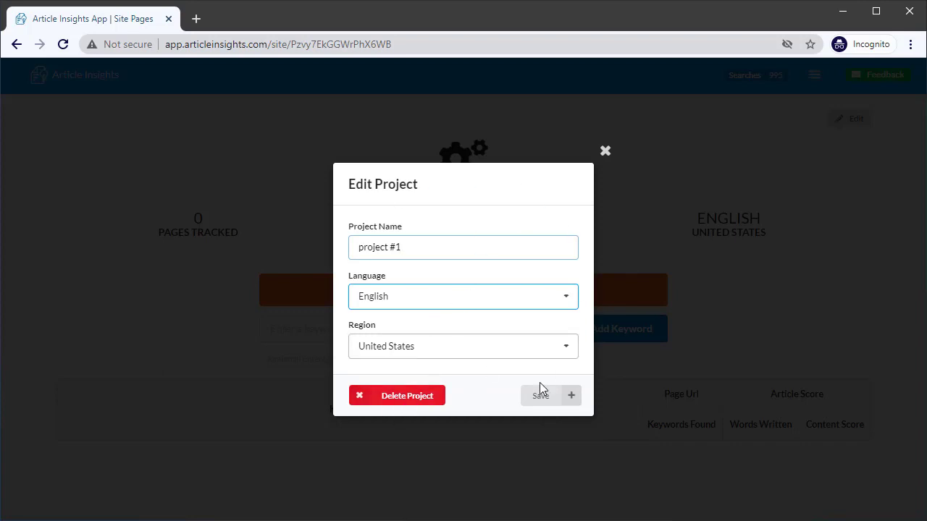
left_click(604, 154)
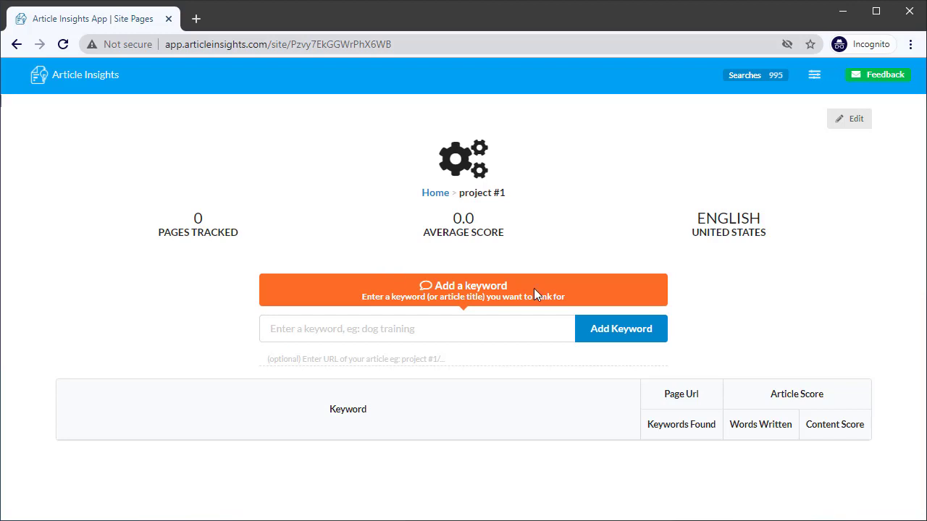
Step: Add the keyword "Social Distancing Floor Stickers" to project #1, leaving the optional article URL empty
left_click(450, 327)
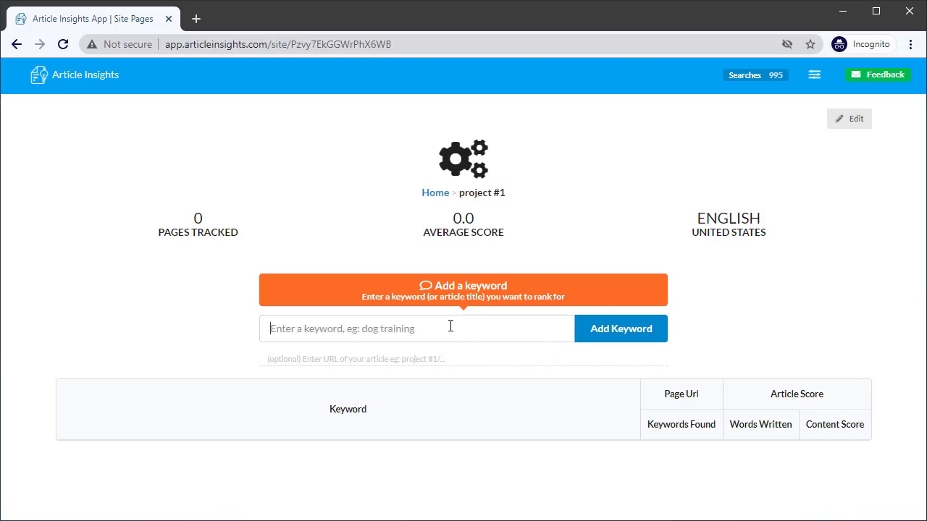
right_click(450, 326)
left_click(496, 445)
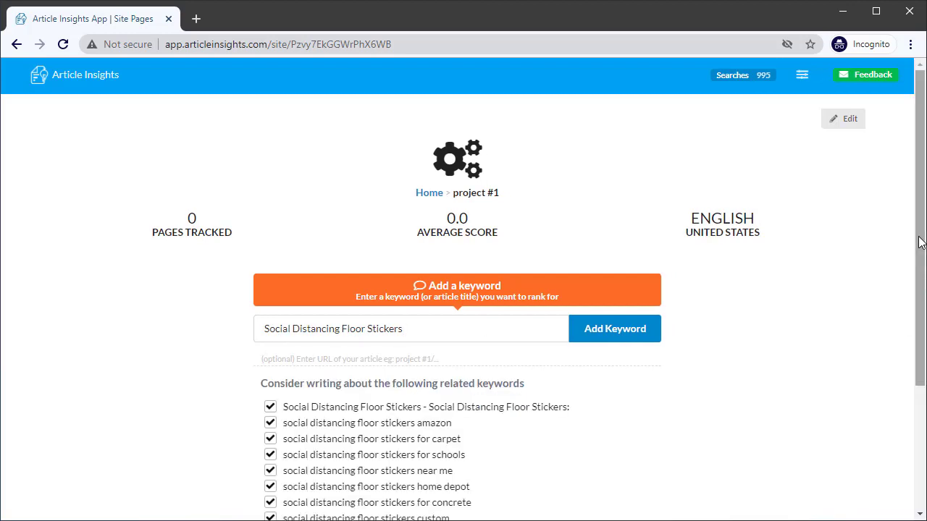
scroll(900, 307, "down", 1)
scroll(900, 307, "down", 1)
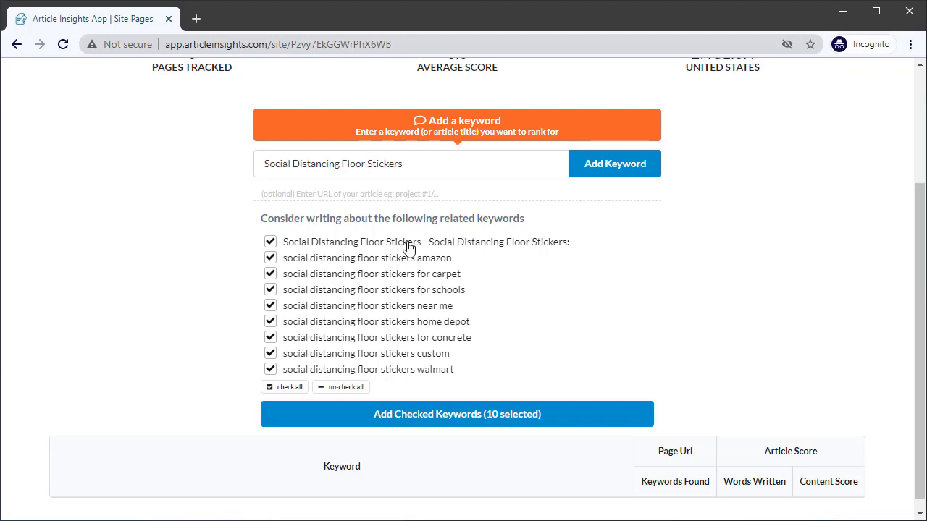
left_click(410, 197)
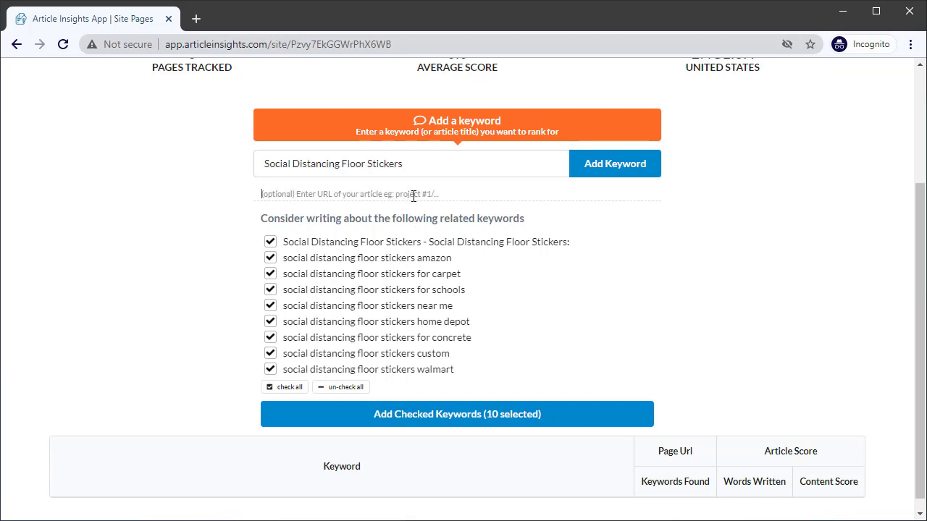
left_click_drag(450, 164, 227, 176)
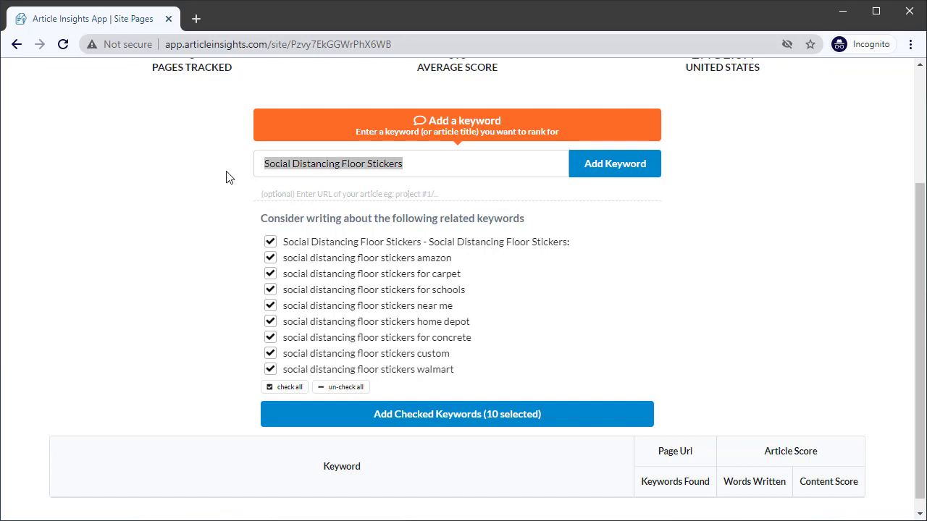
left_click(402, 193)
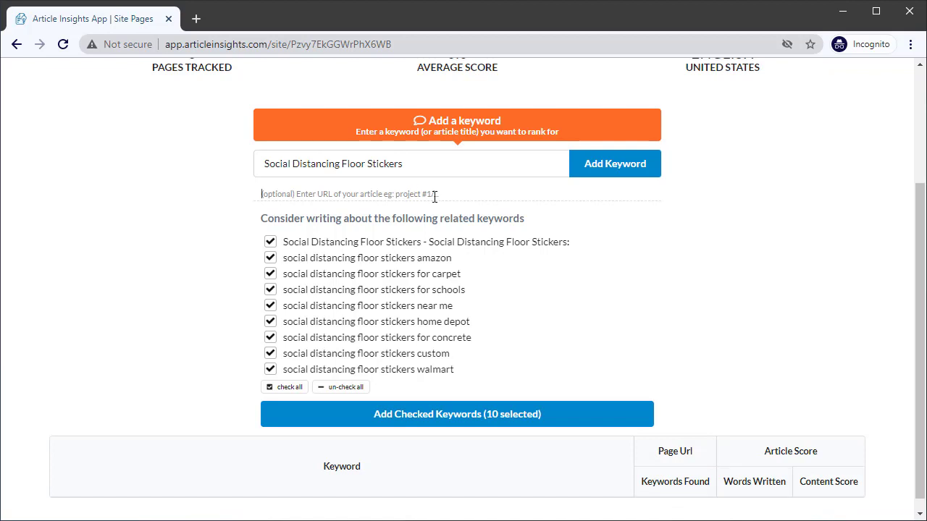
left_click(608, 168)
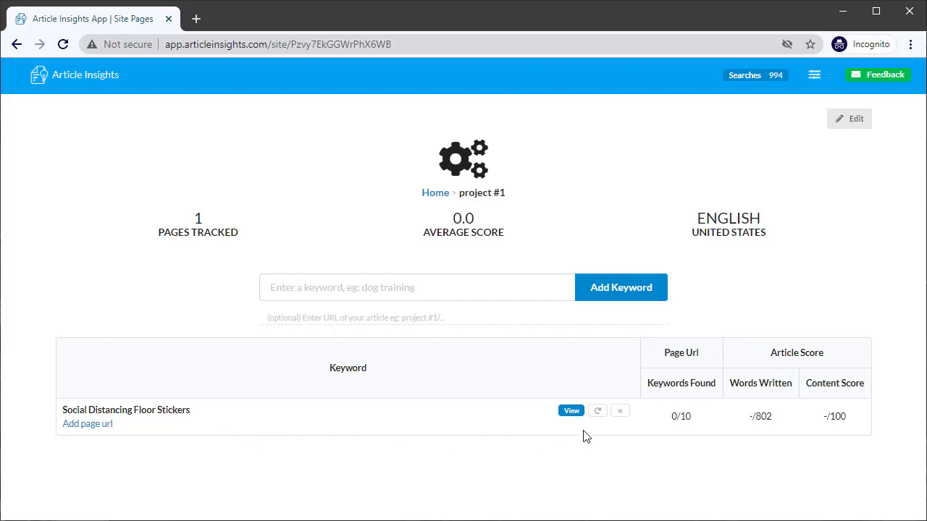
Step: Open the article editor for the "Social Distancing Floor Stickers" keyword and review its writing checklist and suggested keywords
left_click(571, 411)
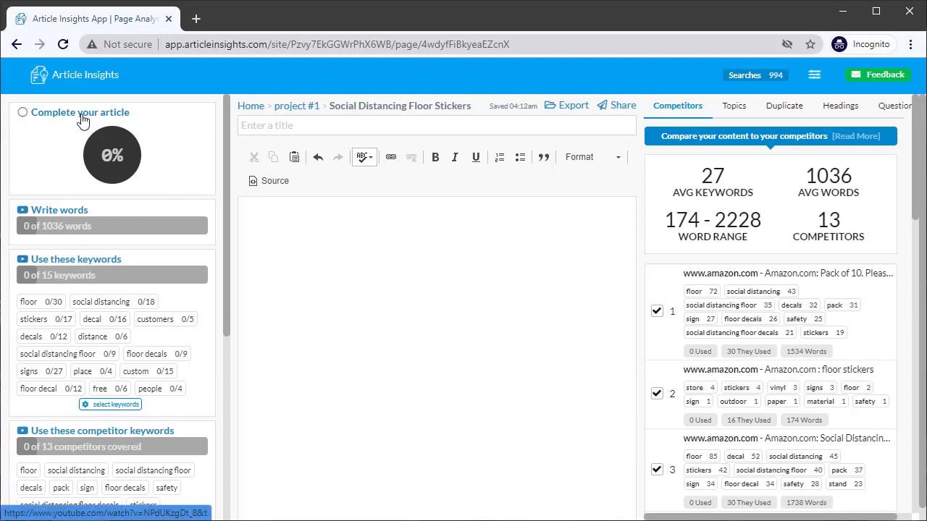
left_click_drag(230, 219, 217, 336)
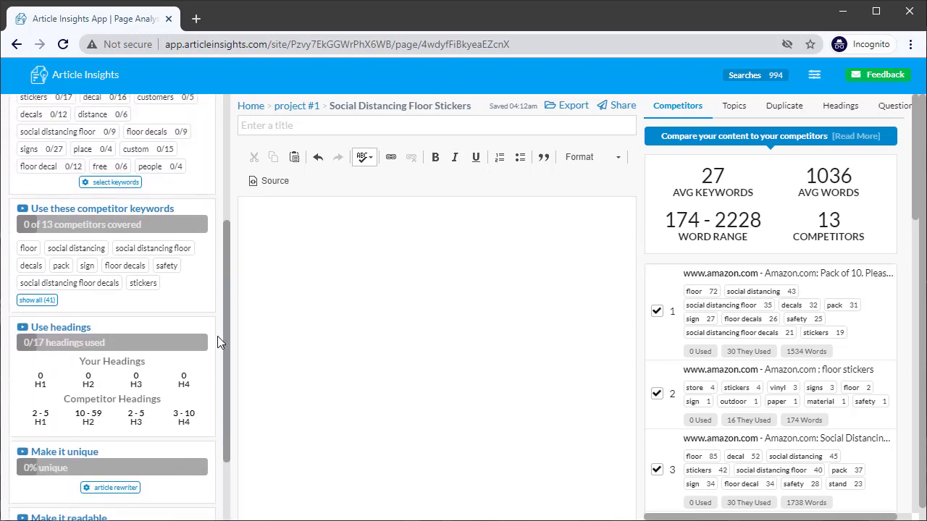
scroll(92, 154, "up", 2)
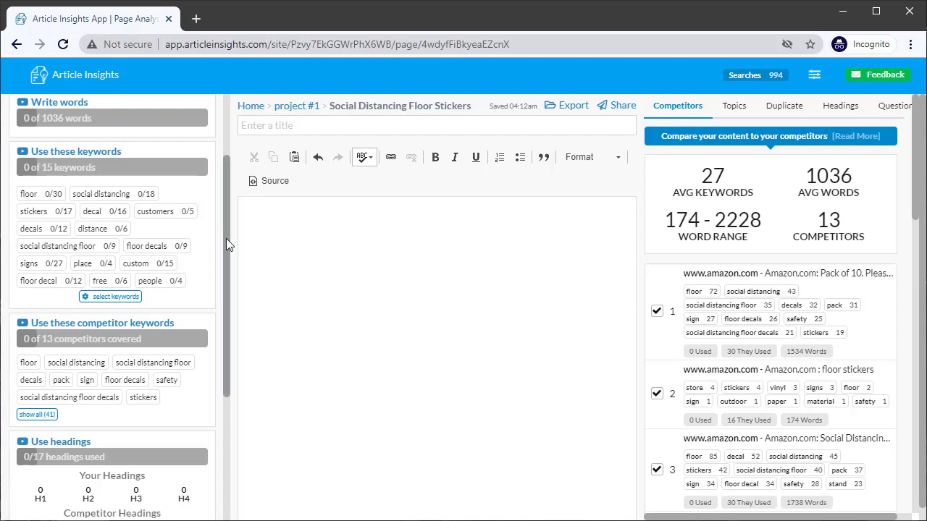
scroll(226, 239, "up", 2)
scroll(186, 232, "down", 1)
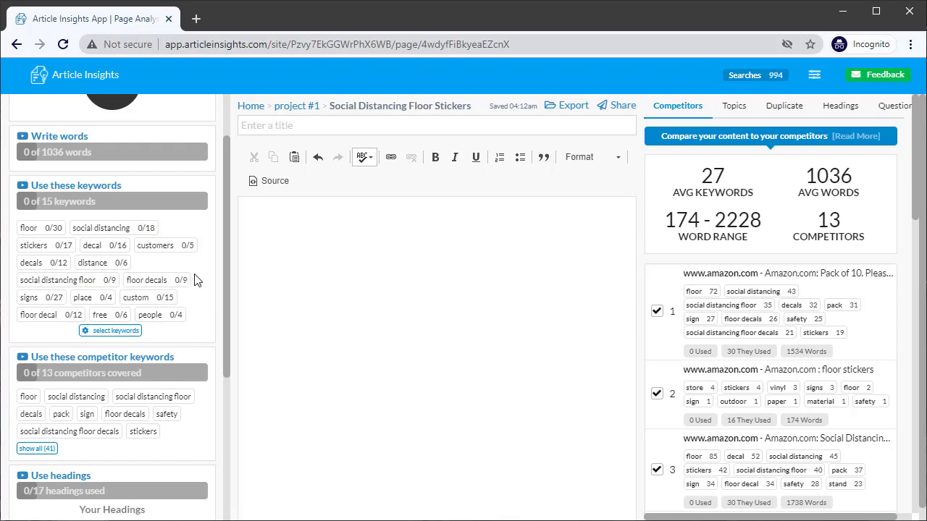
Step: Browse the research for the "floor" keyword and insert the sentence about GotPrint.com offering 2 free social distancing floor decals into the article
left_click(52, 235)
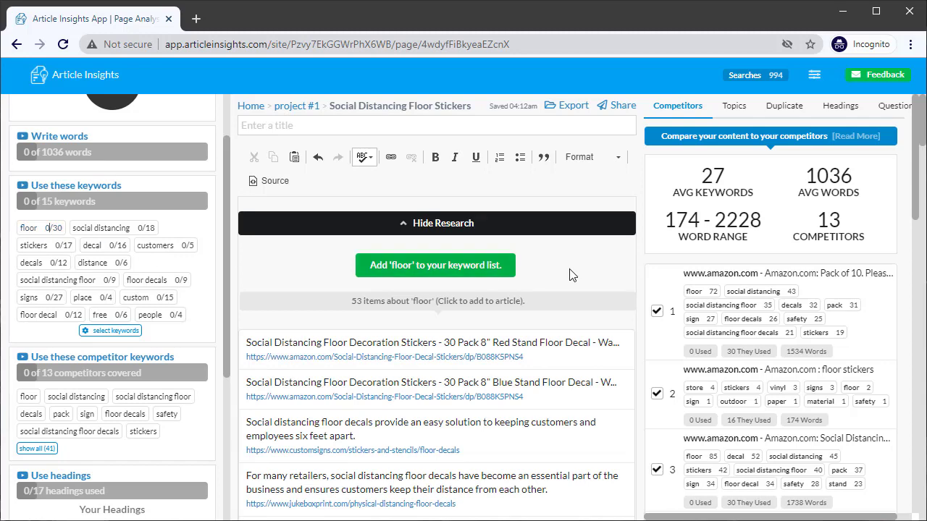
left_click(101, 228)
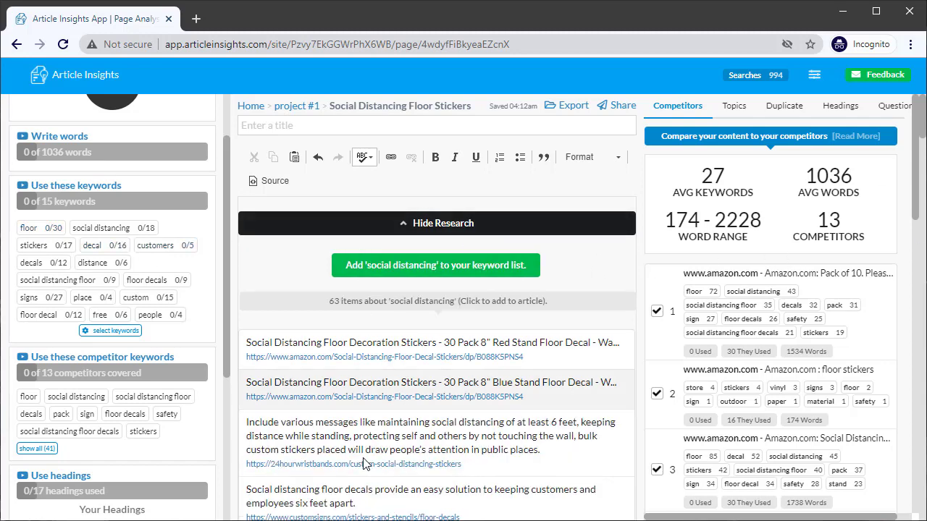
left_click(45, 229)
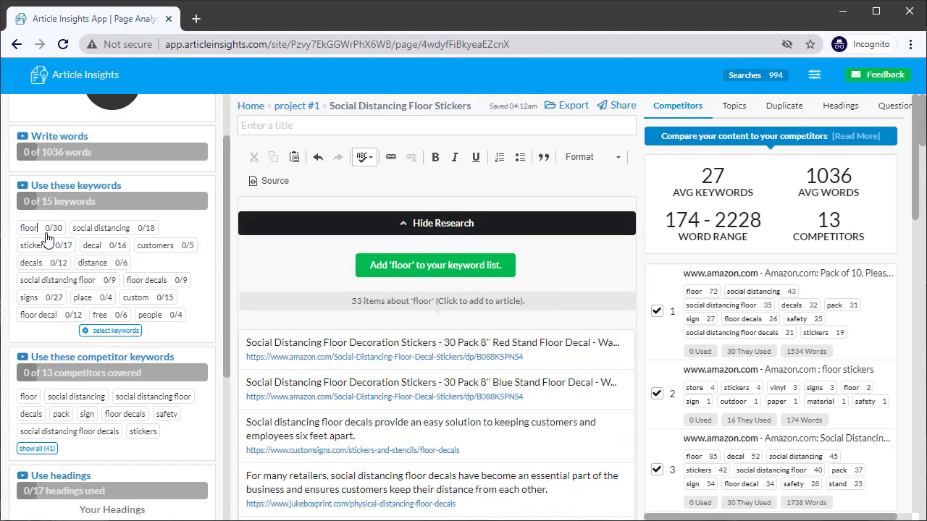
scroll(921, 152, "down", 3)
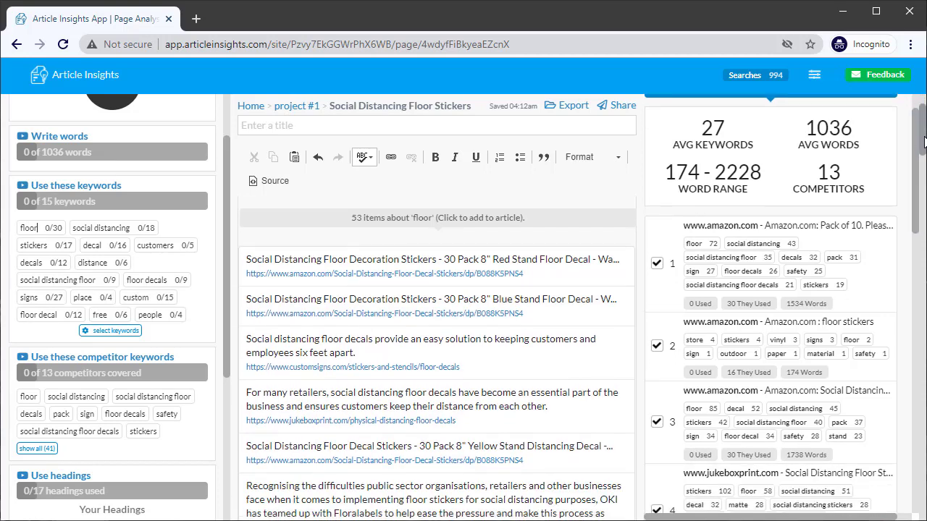
scroll(413, 281, "down", 4)
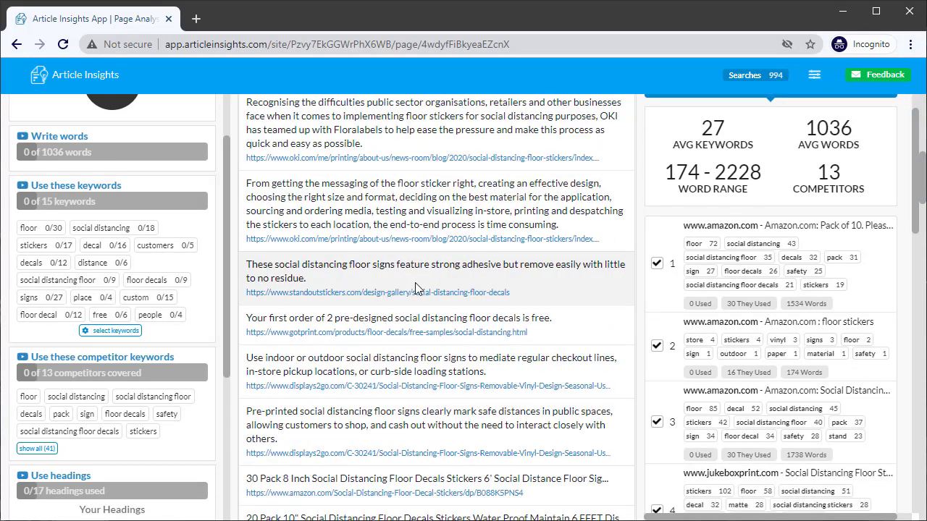
left_click(415, 282)
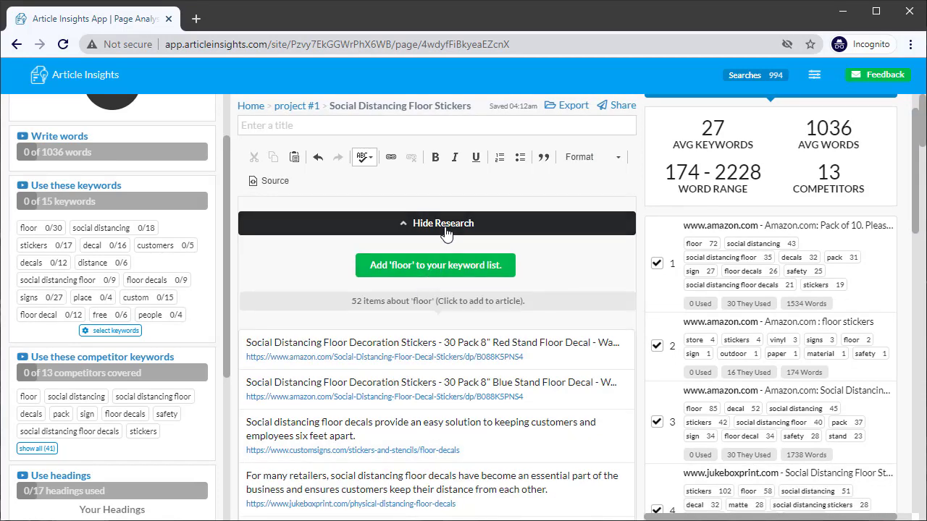
left_click(446, 224)
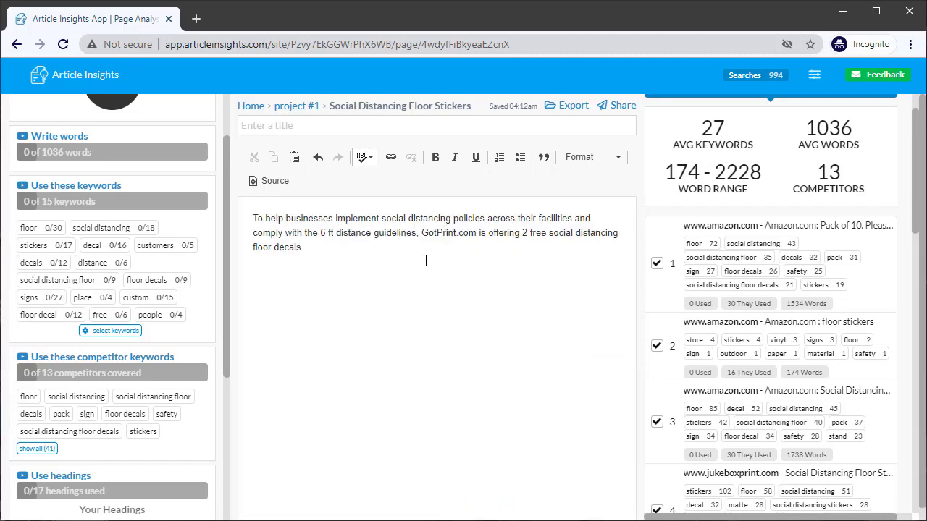
left_click_drag(426, 261, 233, 210)
left_click(354, 255)
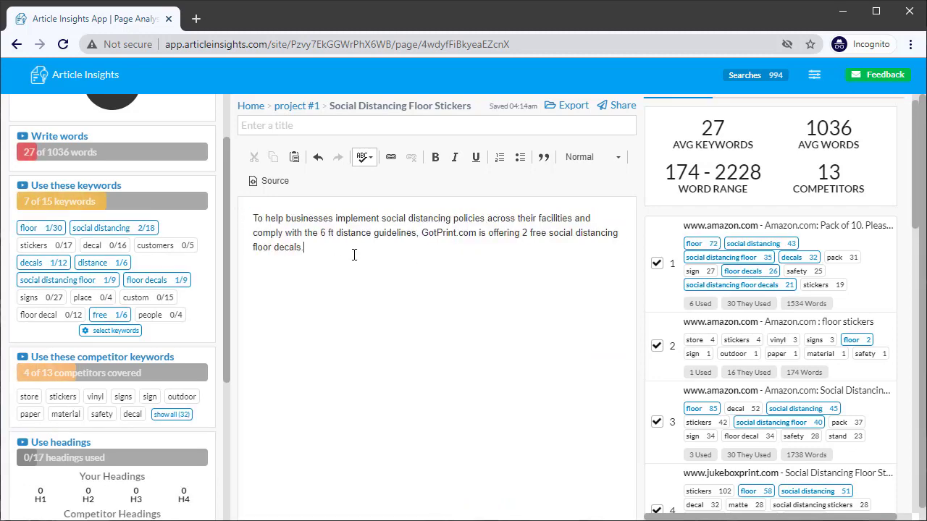
Step: Examine the article's completion score, writing checklist and the competitors' keyword usage and word counts
scroll(143, 245, "up", 1)
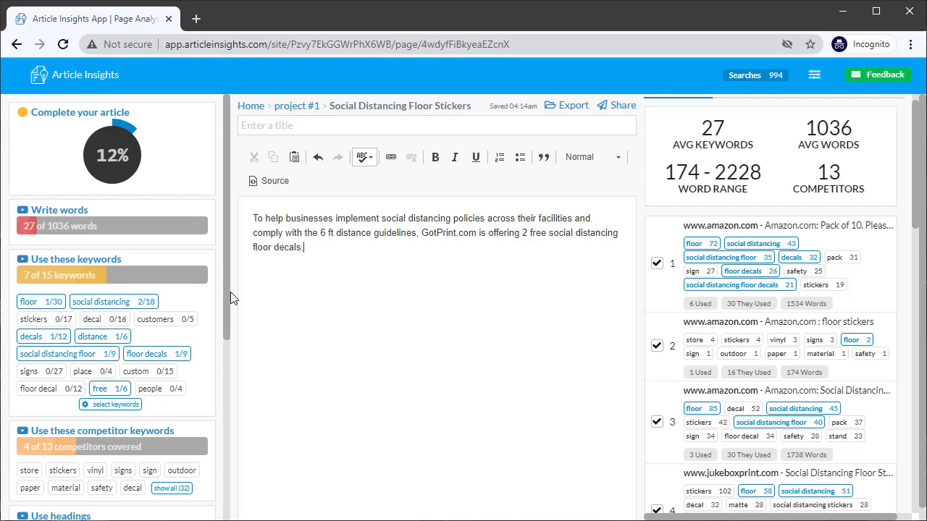
left_click_drag(229, 293, 225, 435)
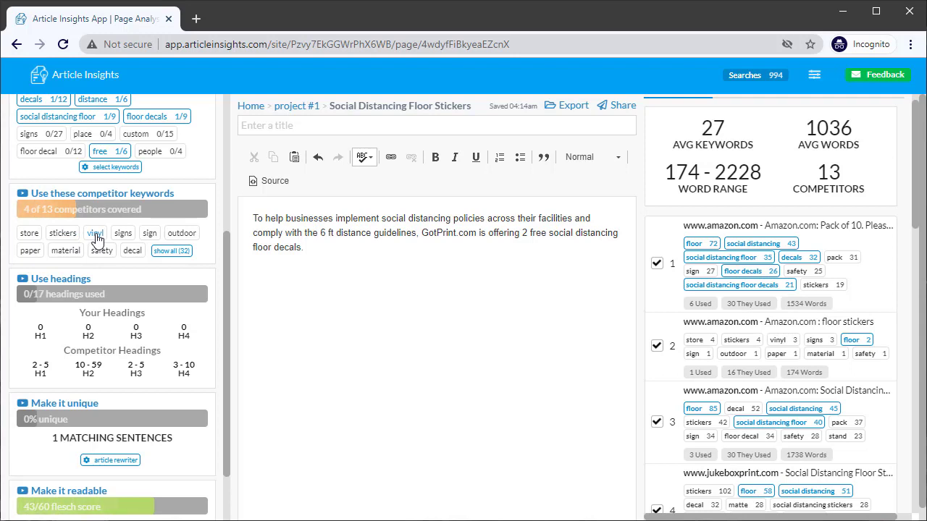
scroll(910, 190, "up", 1)
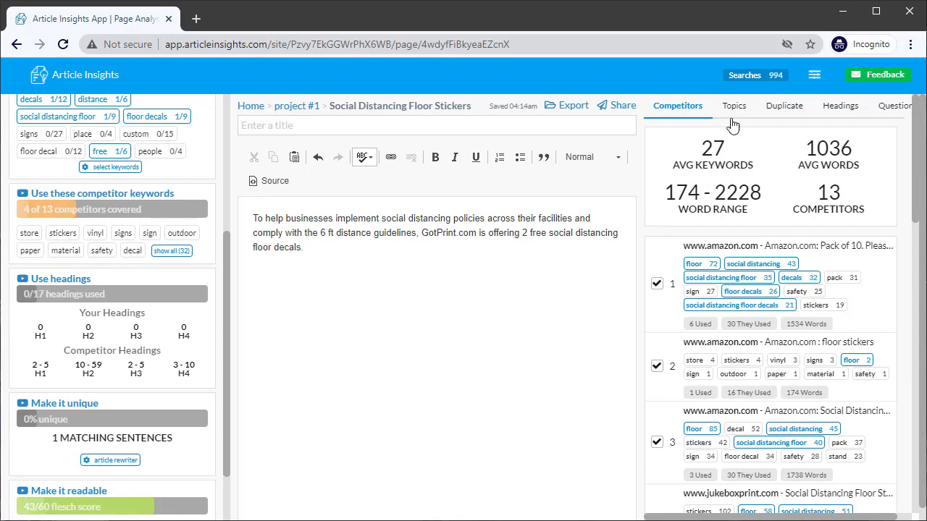
scroll(910, 290, "down", 5)
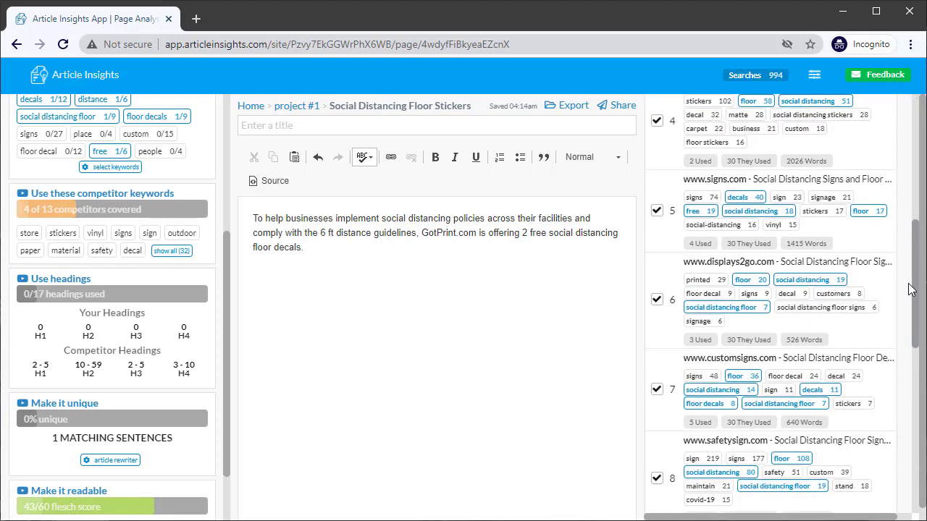
scroll(905, 333, "down", 8)
scroll(913, 332, "up", 5)
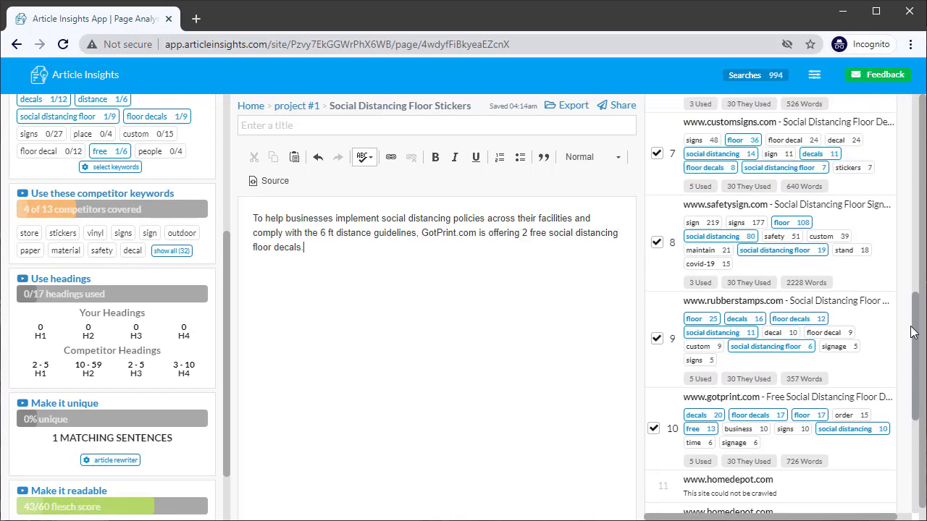
scroll(912, 330, "up", 10)
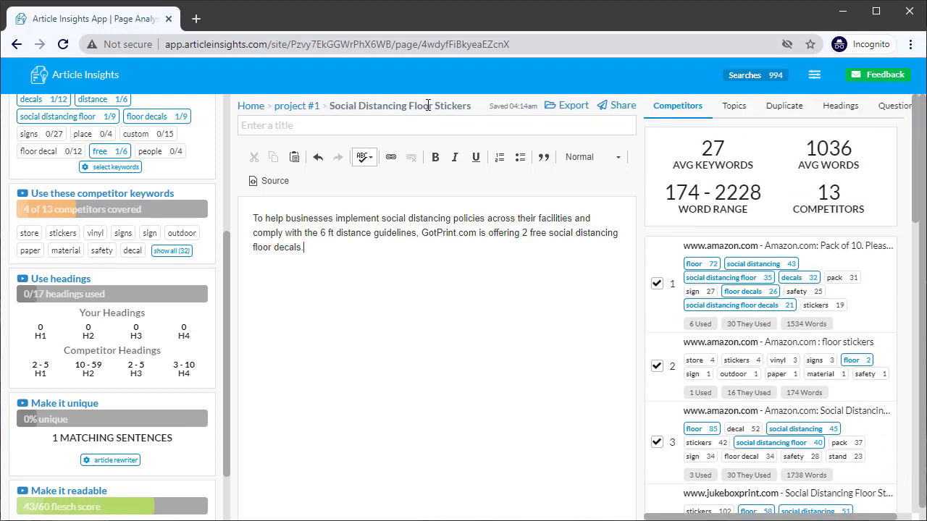
Step: Examine the competitors' keyword usage and the article's uniqueness and readability scores against the inserted GotPrint.com sentence
scroll(914, 176, "down", 1)
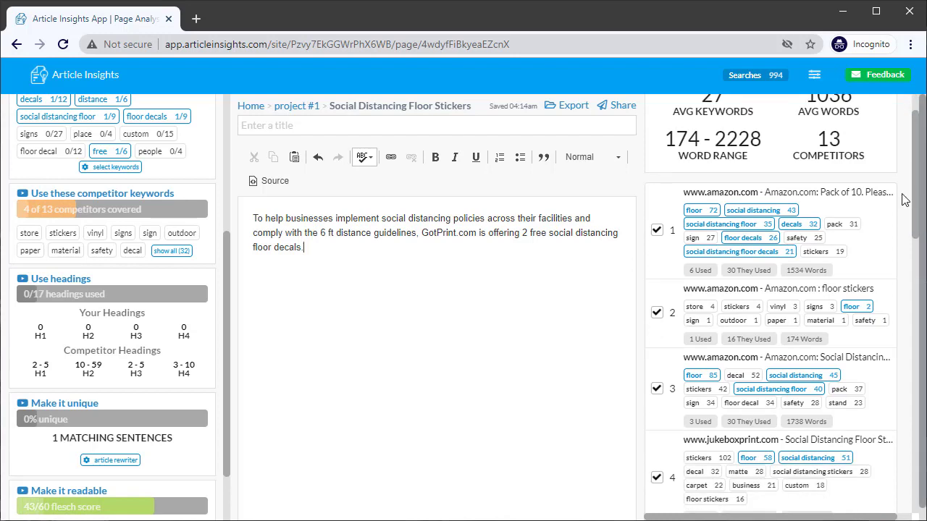
scroll(916, 218, "down", 1)
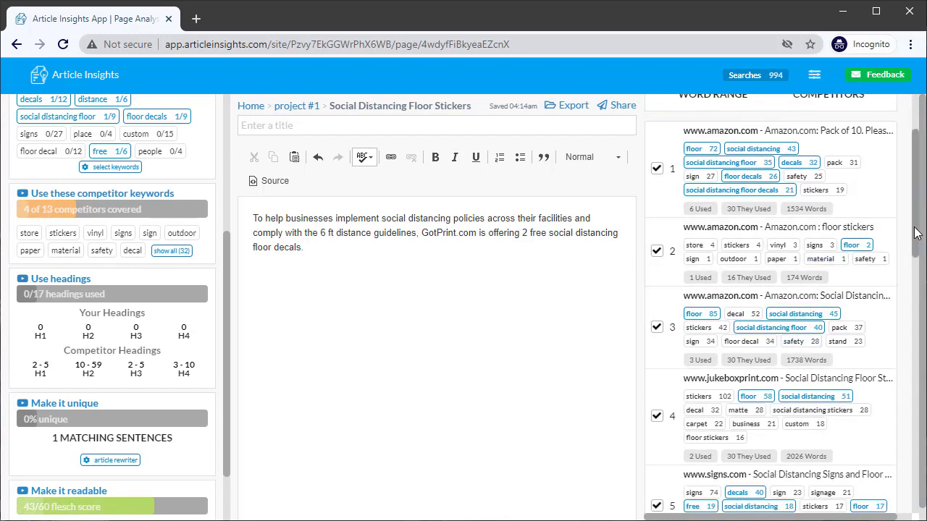
scroll(910, 232, "down", 3)
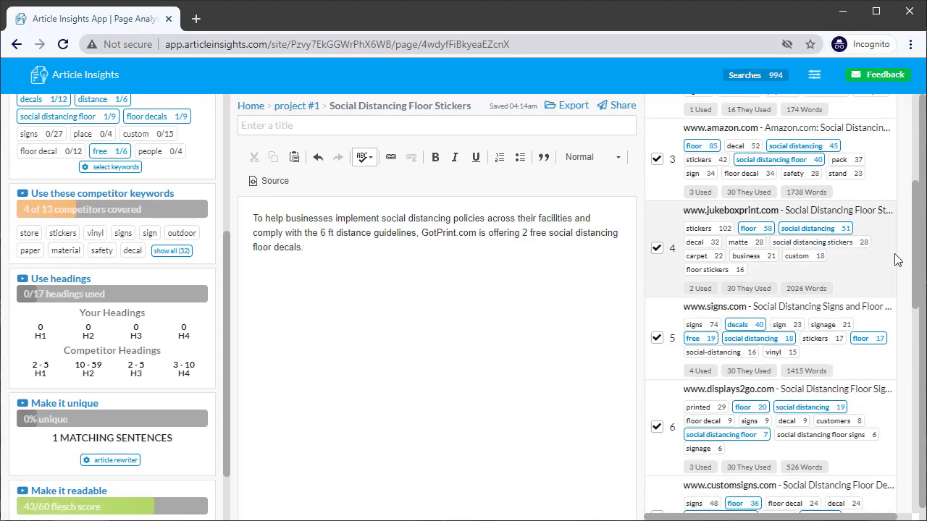
left_click_drag(914, 312, 71, 206)
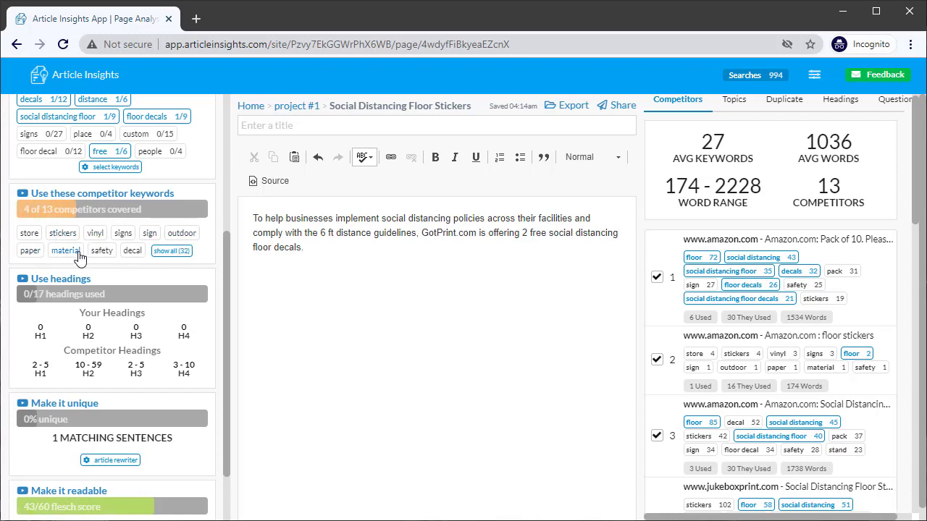
scroll(194, 348, "up", 3)
scroll(194, 348, "up", 1)
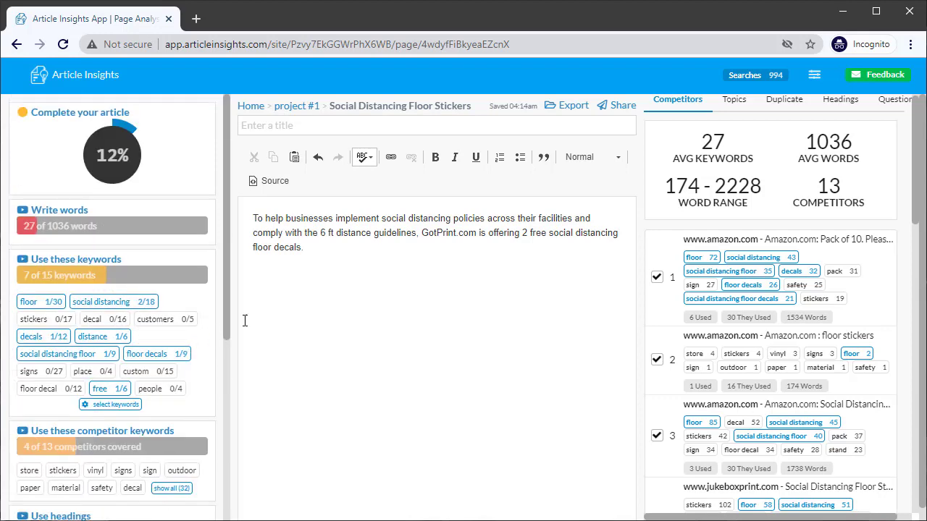
key("ctrl+a")
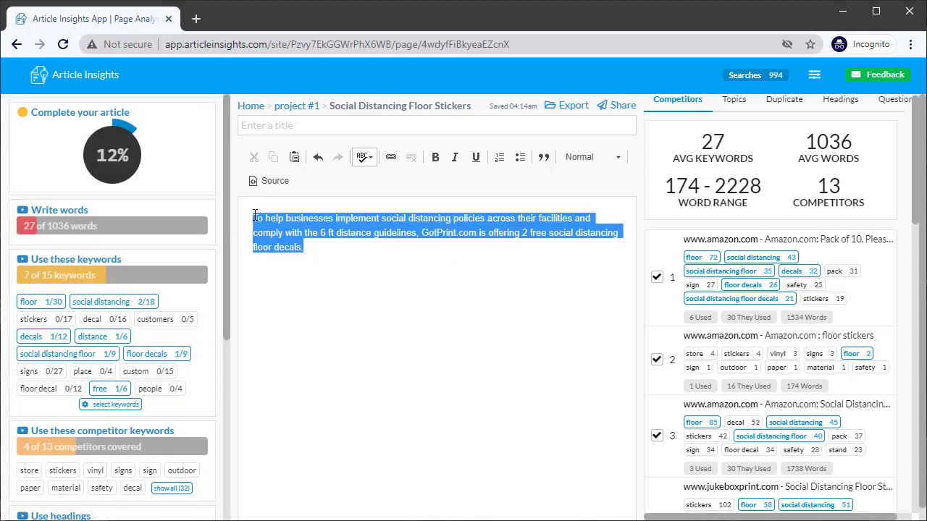
scroll(226, 202, "down", 1)
left_click_drag(221, 234, 224, 385)
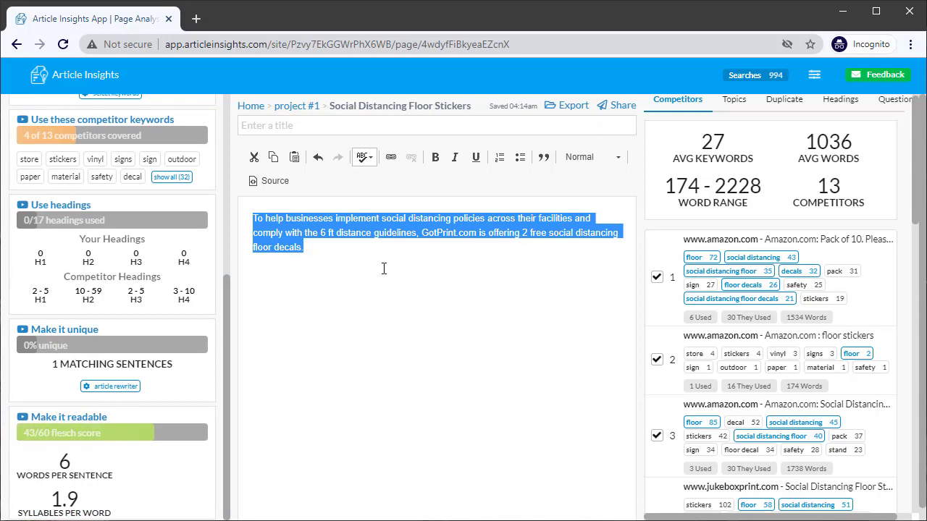
left_click(384, 258)
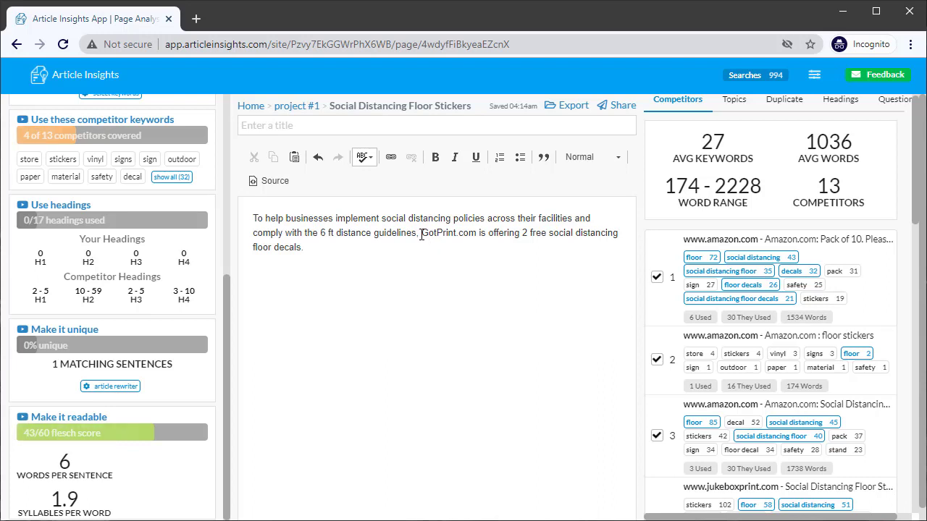
left_click_drag(422, 235, 476, 237)
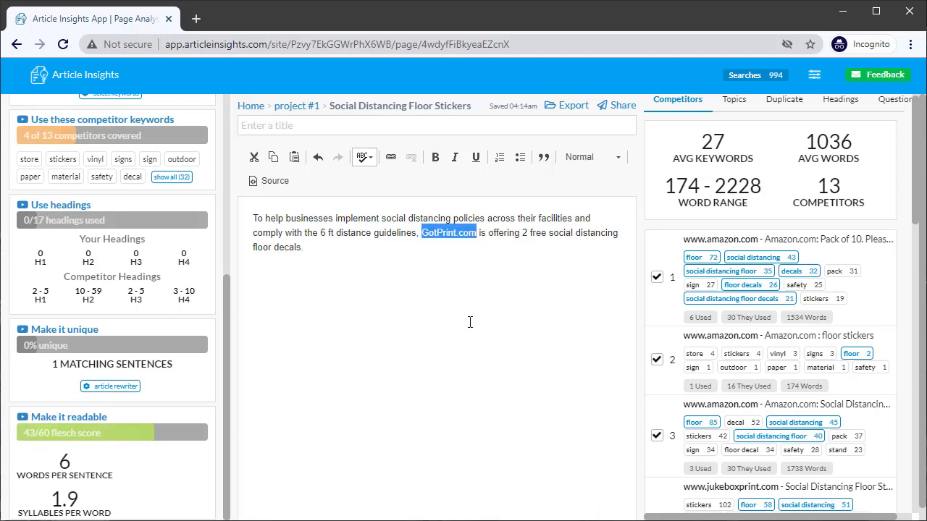
left_click(442, 306)
Step: Insert "newly regulated" before "social distancing policies" and replace "businesses" with "you" in the article sentence
left_click(380, 218)
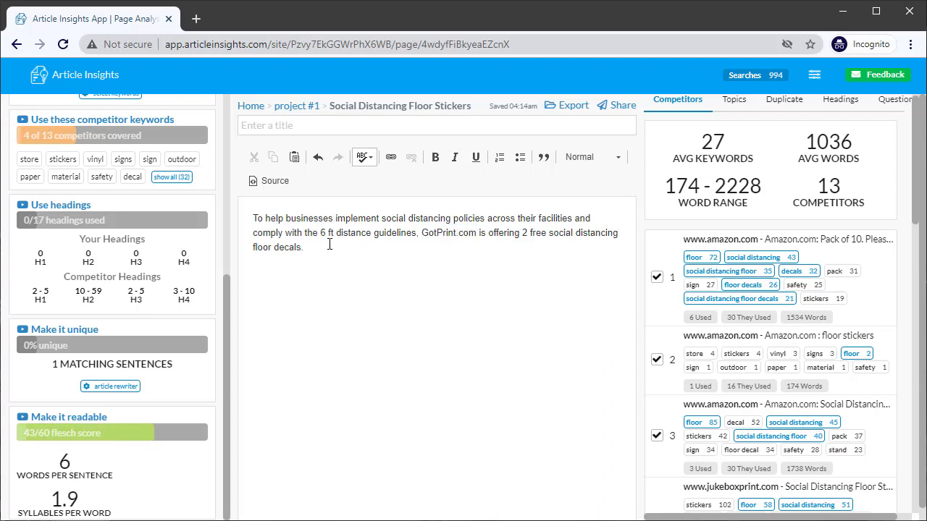
type("newly")
type(" regulated")
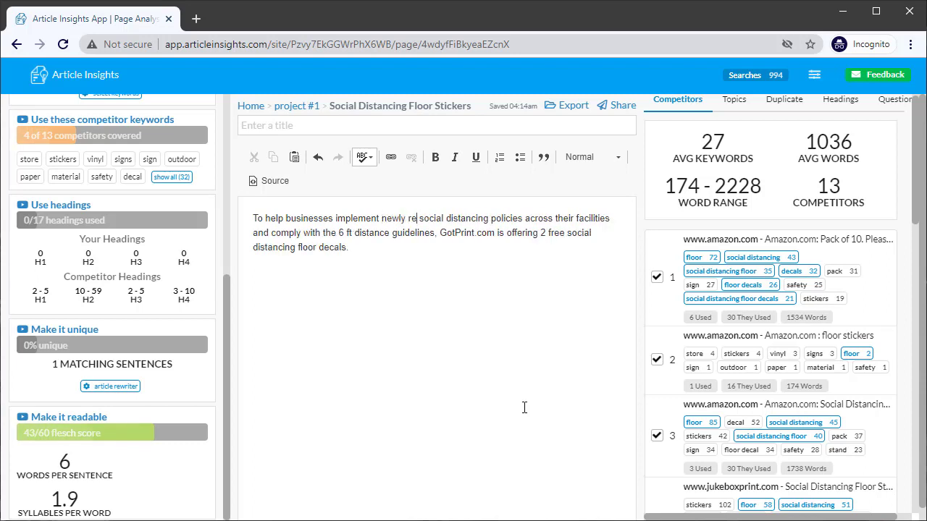
double_click(309, 218)
type("you")
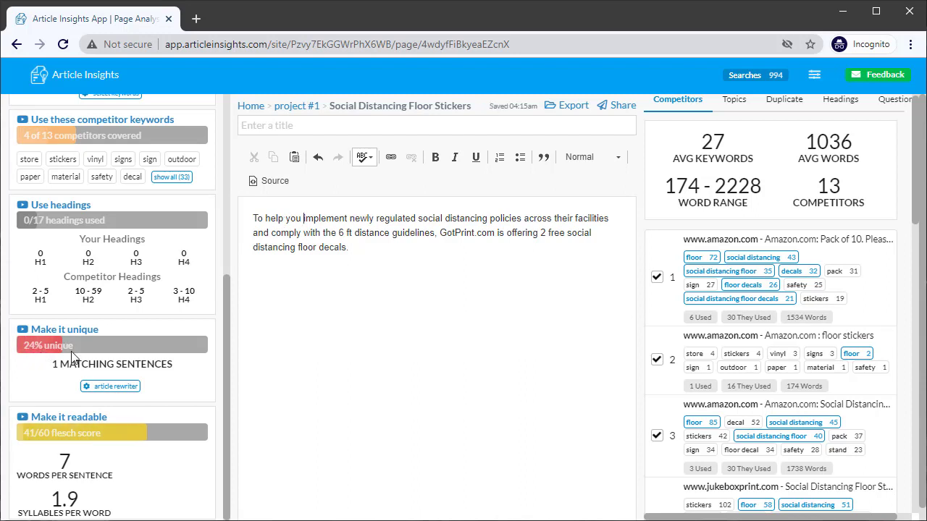
Step: Replace "GotPrint.com is" with "we are" in the article sentence
left_click_drag(440, 234, 497, 240)
type("we are")
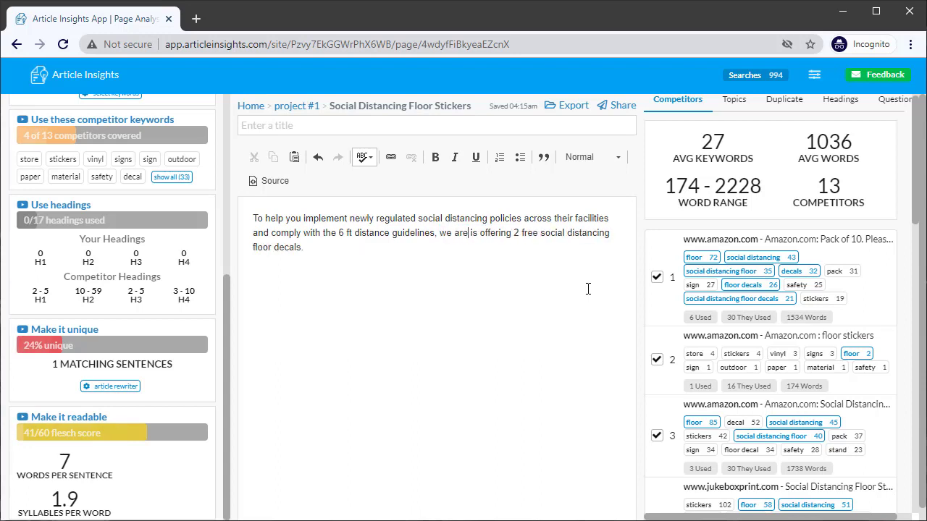
key("ctrl+shift+Right")
key("Delete")
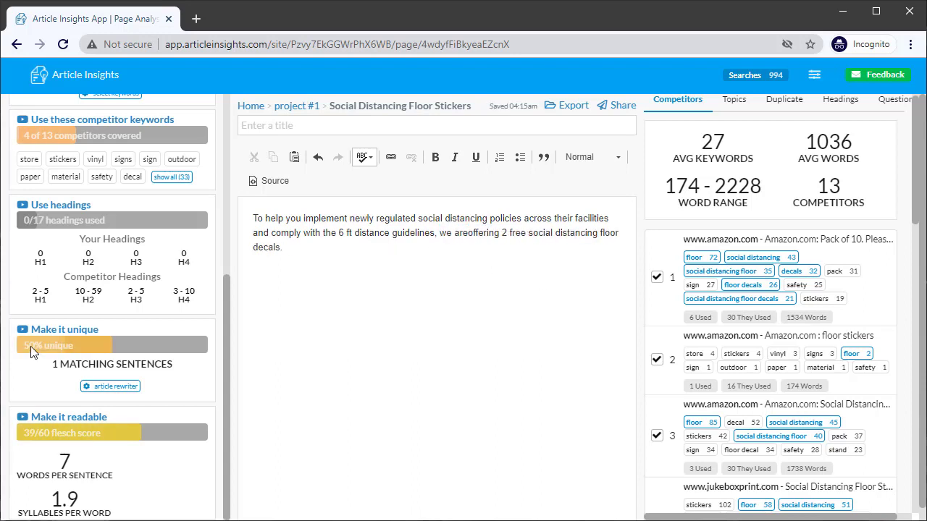
Step: Open the article rewriter and swap "across" for "throughout" and "comply with" for "adjust to" using the suggested synonyms
left_click(117, 389)
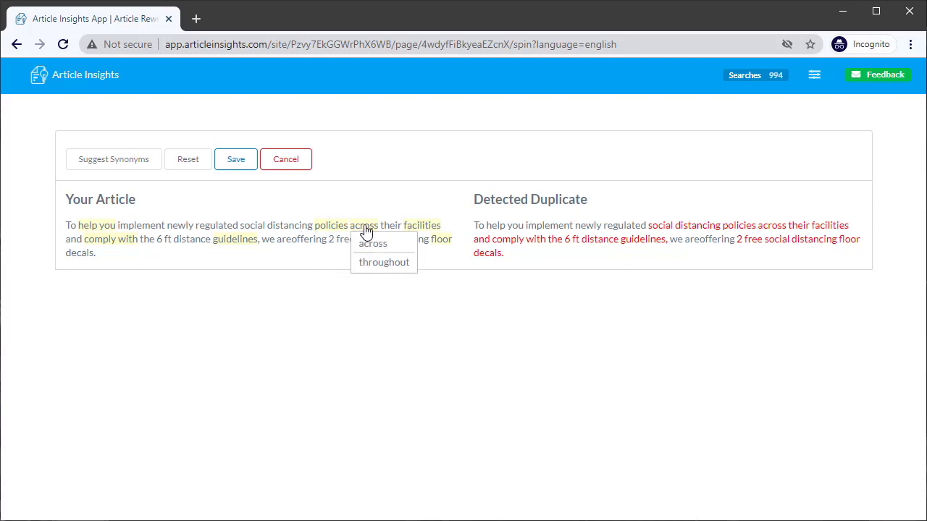
mouse_move(408, 229)
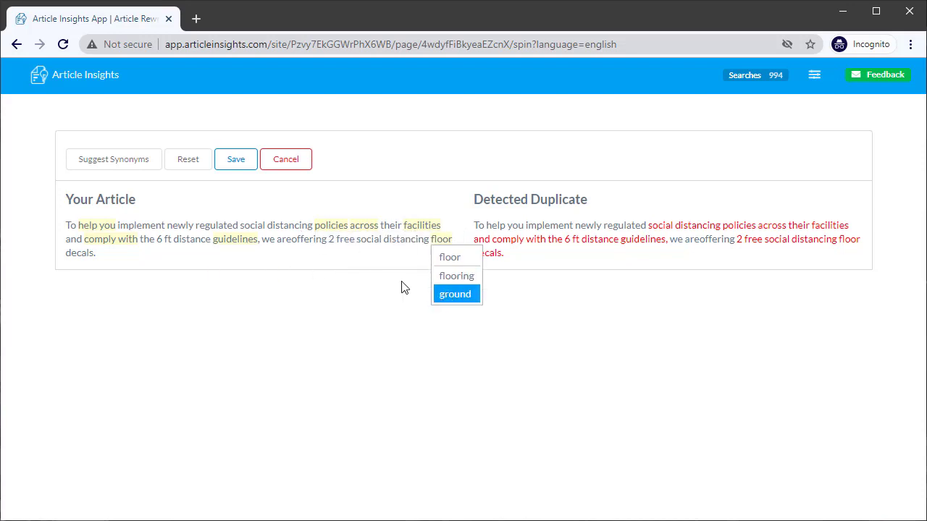
mouse_move(337, 235)
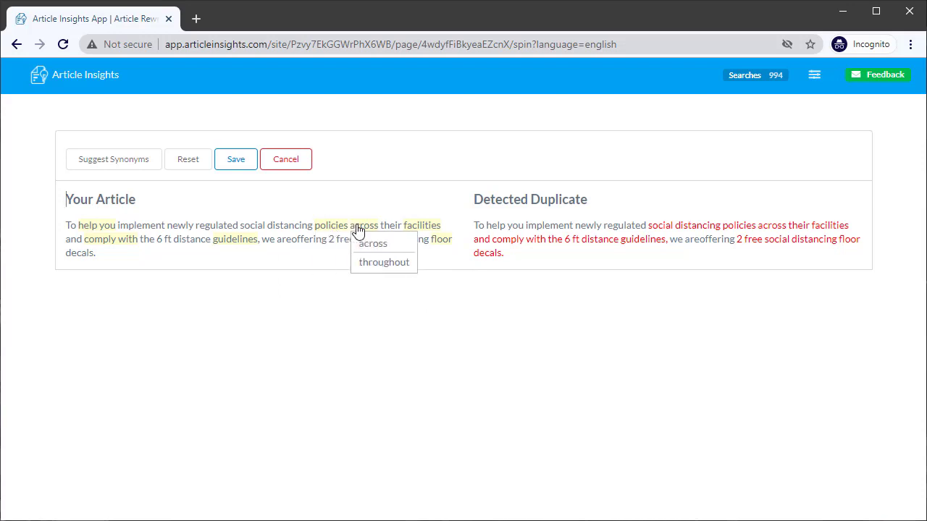
left_click(389, 264)
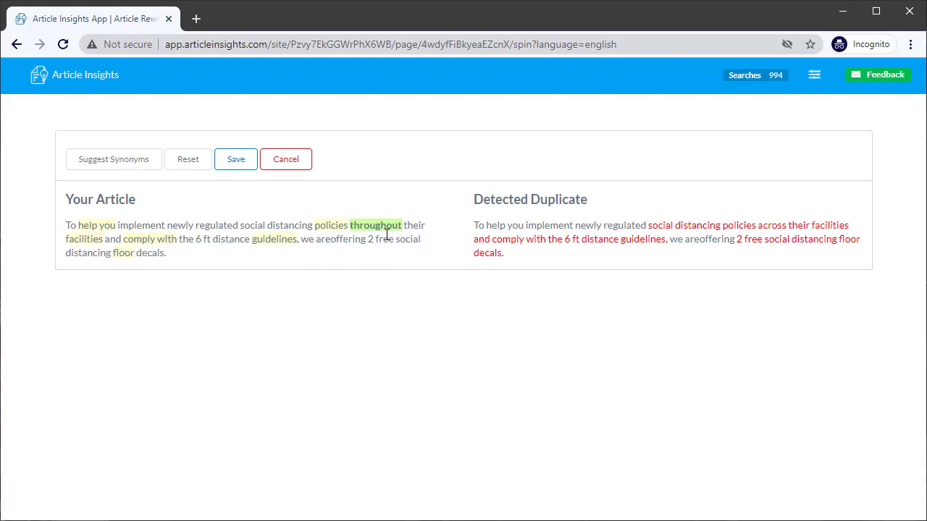
mouse_move(92, 248)
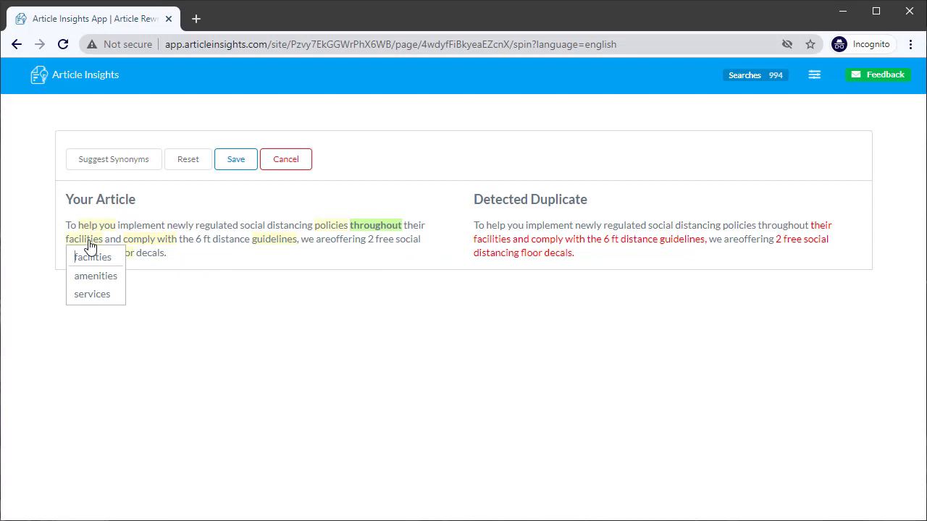
mouse_move(149, 248)
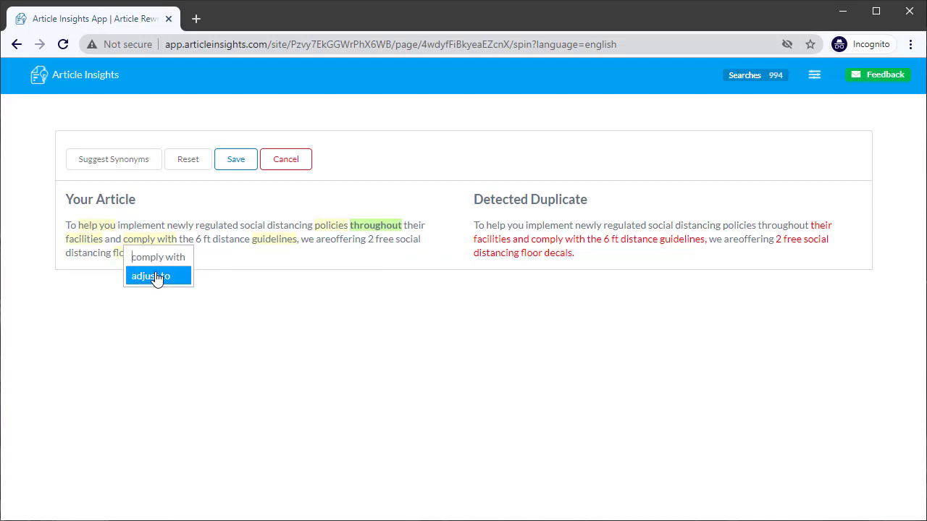
left_click(155, 276)
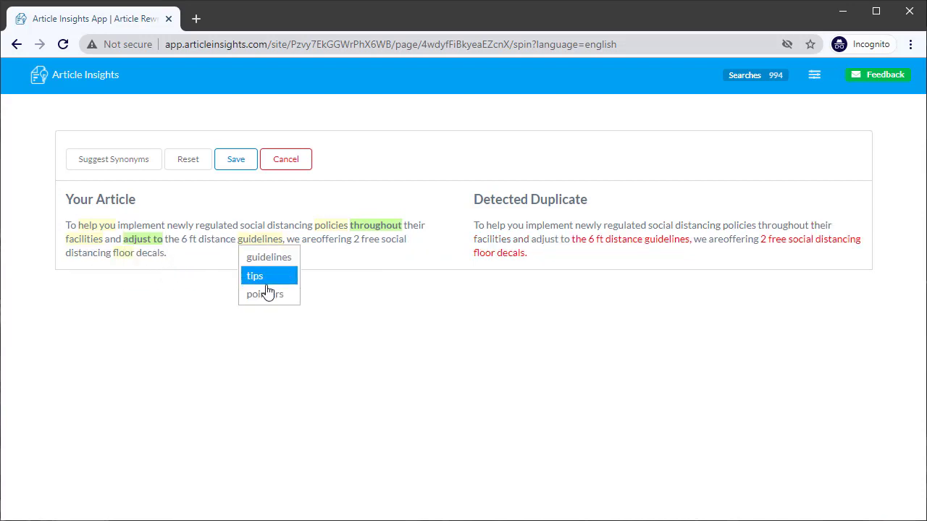
Step: Swap "floor" for the suggested synonym "ground" and save the rewritten article
mouse_move(124, 259)
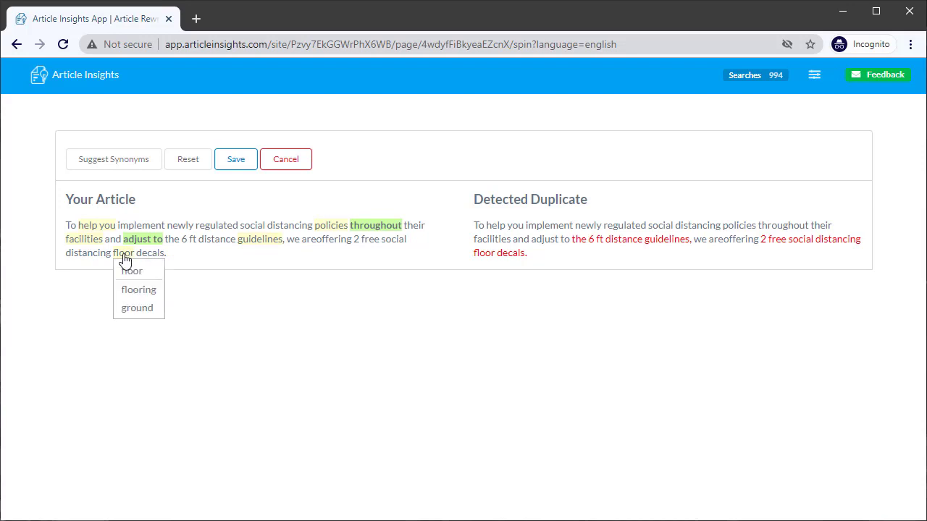
left_click(135, 310)
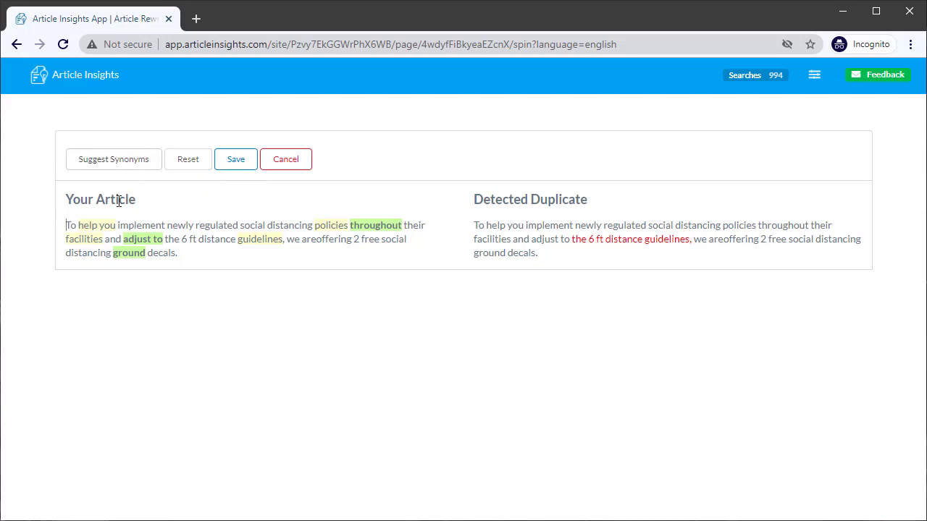
mouse_move(335, 234)
left_click(243, 167)
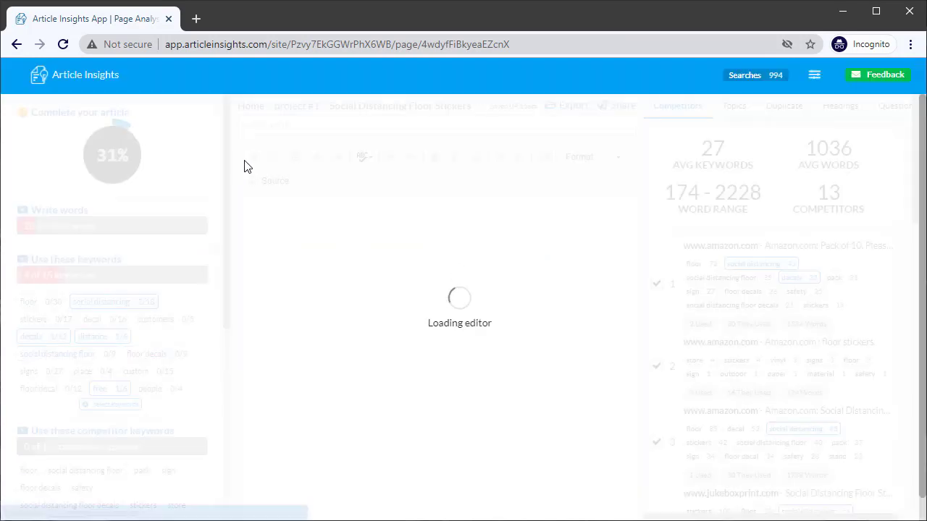
Step: Check the duplicate content report for the phrase "6 ft distance guidelines" in the rewritten article
left_click(377, 252)
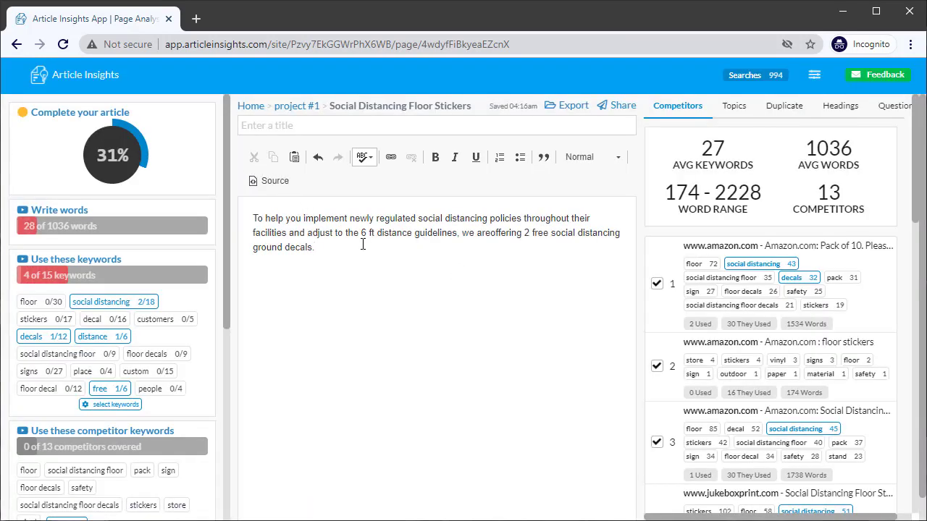
left_click_drag(359, 233, 457, 238)
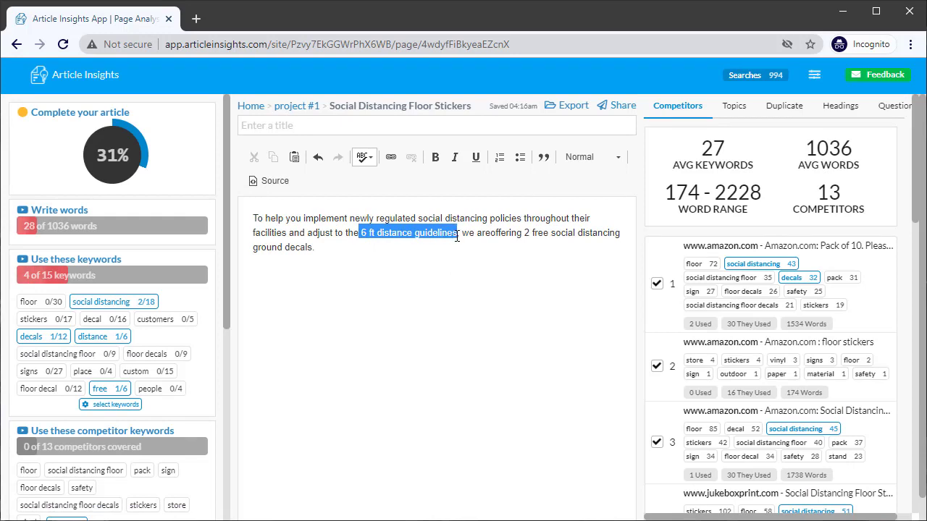
left_click(787, 114)
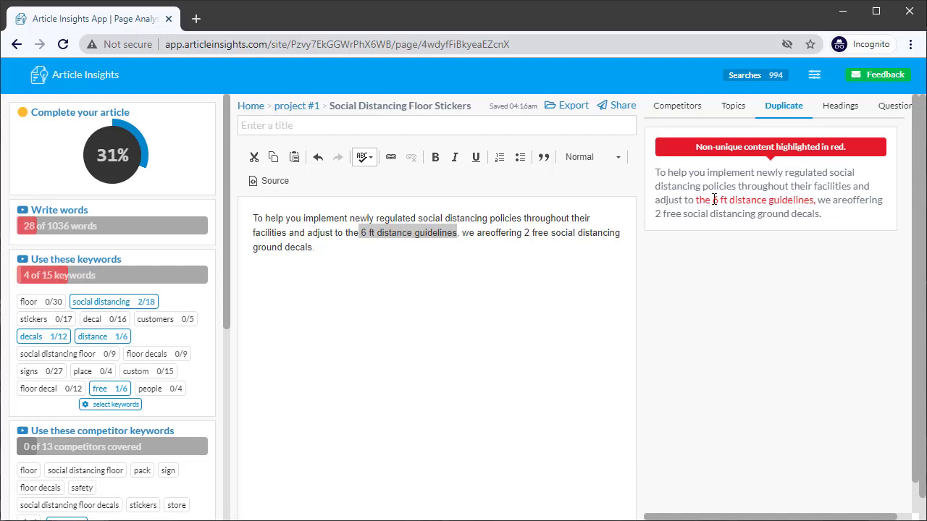
left_click(333, 252)
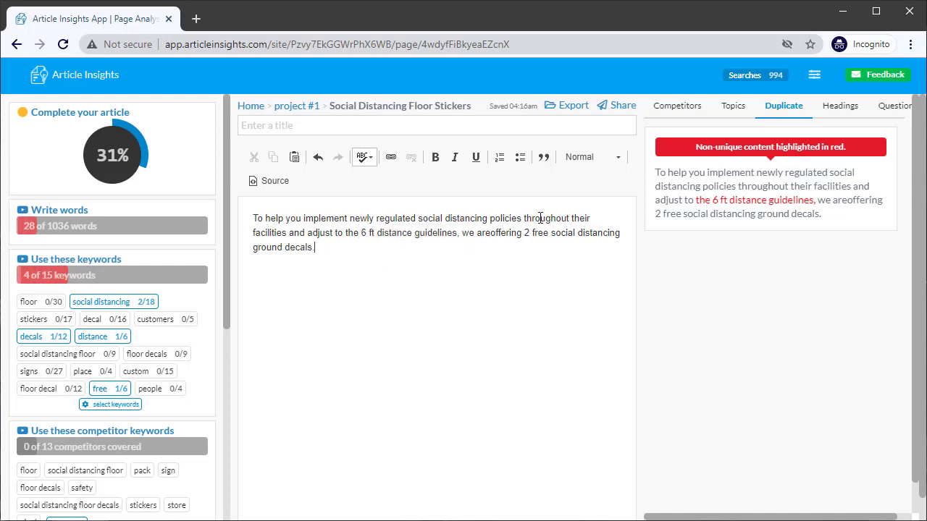
Step: Change "their facilities" to "your facilities" and "6 ft" to "six feet (6ft)" in the article sentence
double_click(581, 218)
type("your")
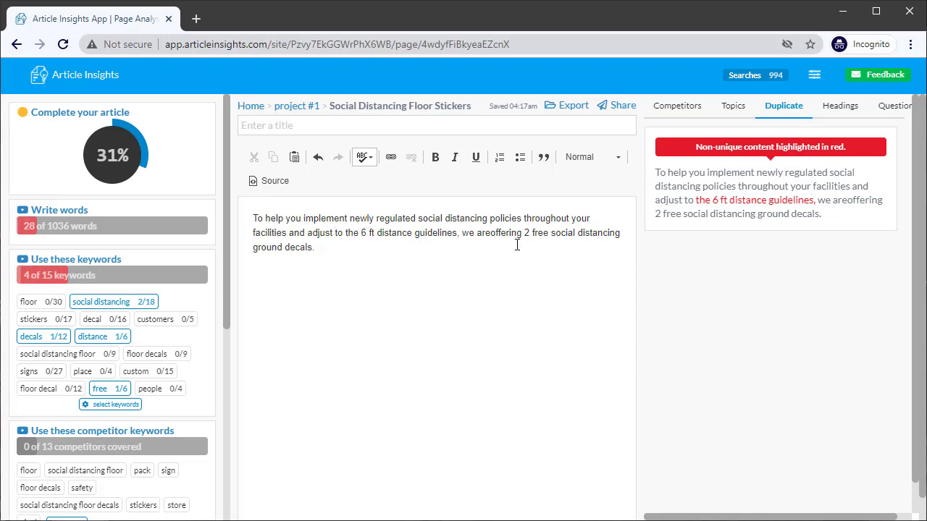
key("BackSpace")
type("six")
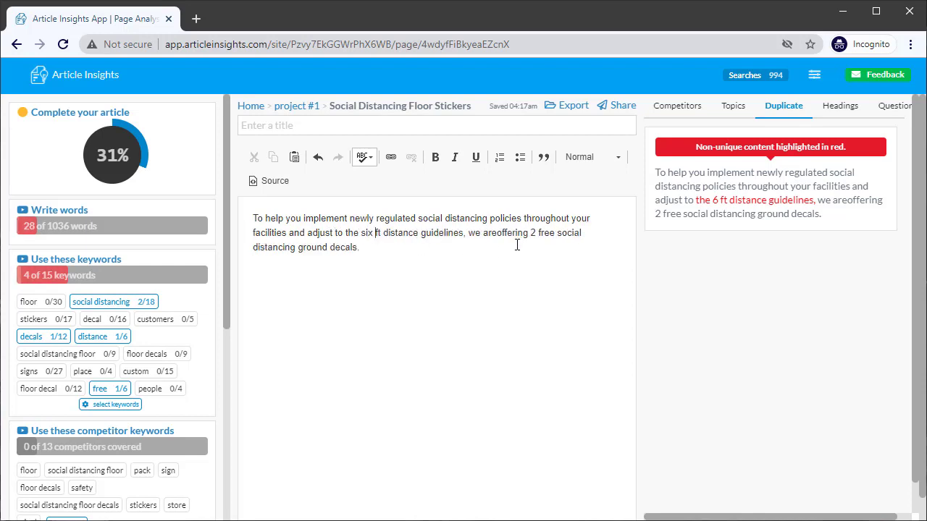
key("Delete")
key("Delete")
key("Delete")
type("feet")
type(" (6")
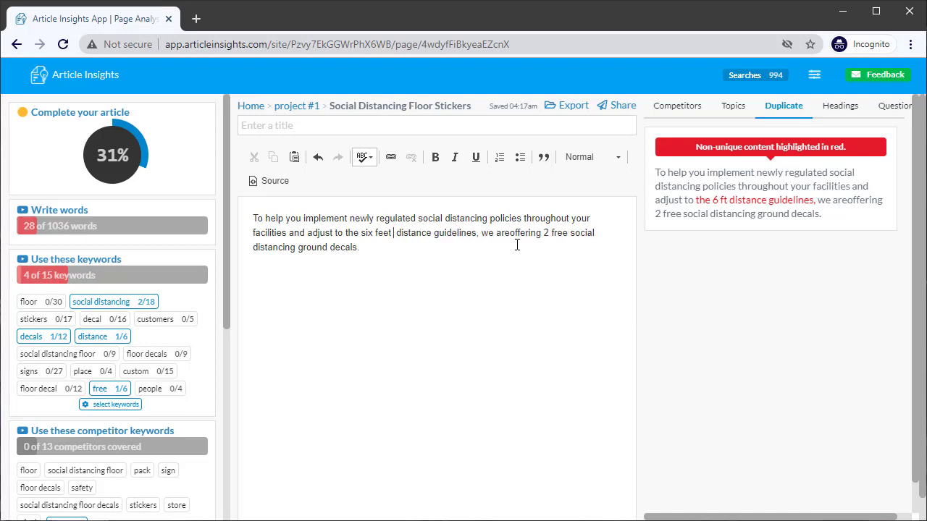
type("ft)")
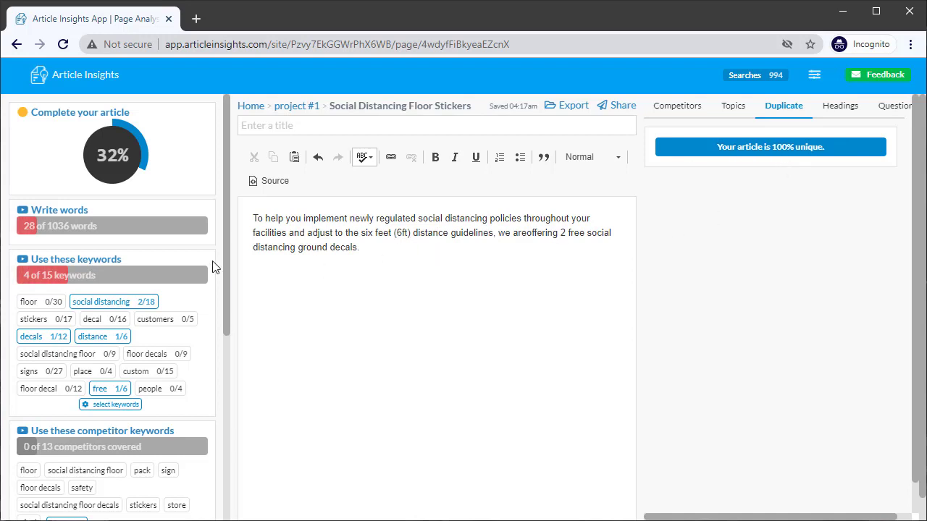
Step: Separate the joined words "are" and "offering" with a space in the article sentence
scroll(217, 250, "down", 1)
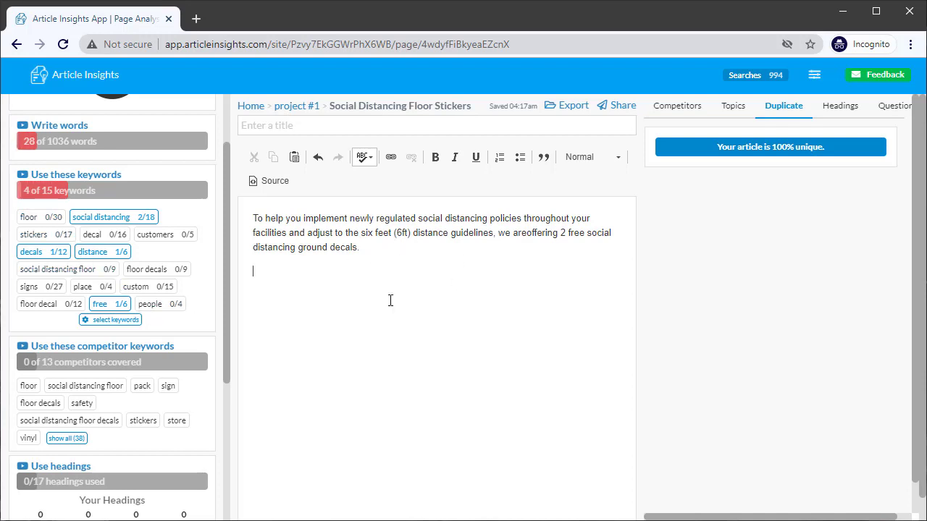
key("Return")
left_click(526, 232)
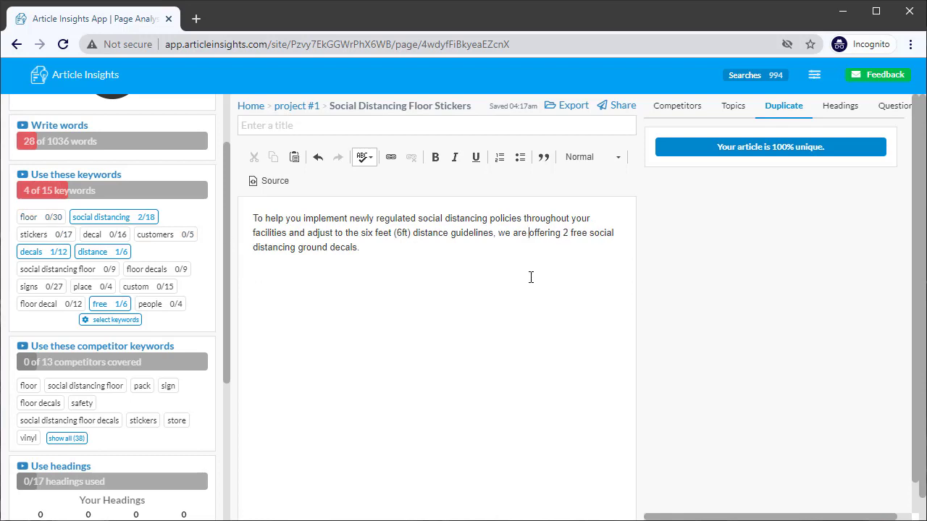
Step: Extend the end of the article sentence with "that you can stick on your floor."
left_click(341, 379)
key("BackSpace")
type("that you")
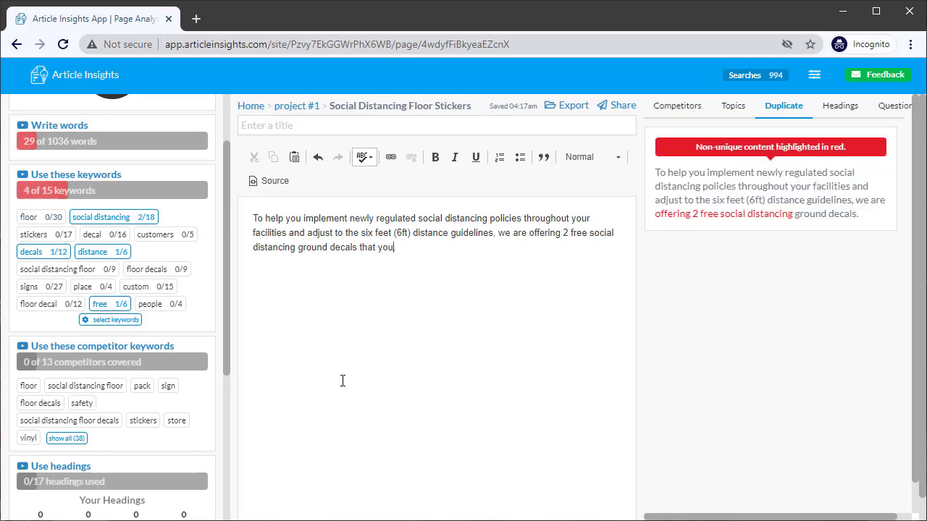
type(" can stick on your floor")
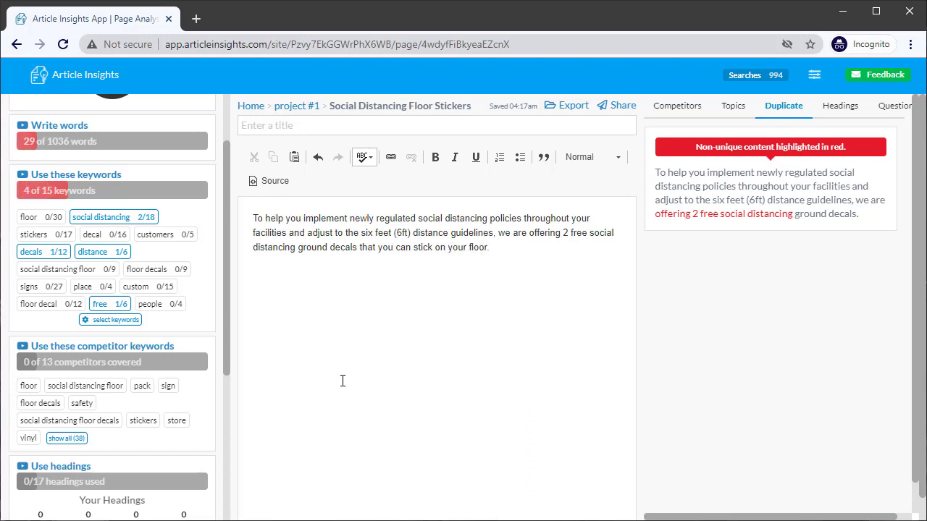
type(".")
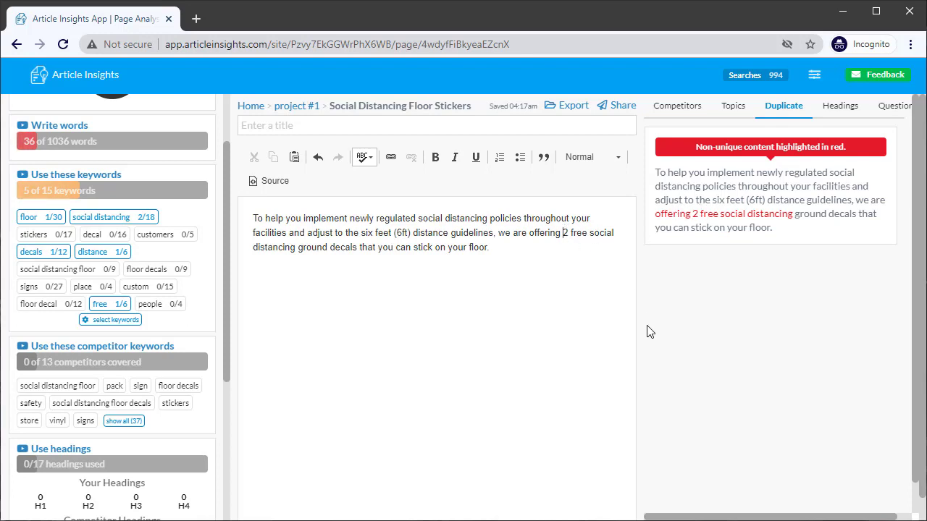
Step: Change the number of free social distancing ground decals in the sentence to 3
key("BackSpace")
type("3")
left_click(555, 278)
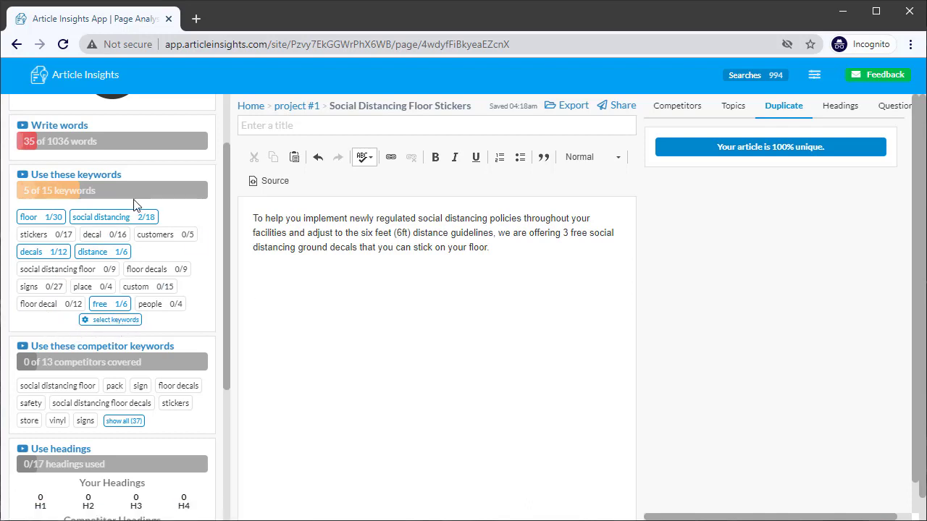
Step: Look through the keyword suggestions and add the one-word suggestion "social-distancing" to the selected keywords
left_click(112, 321)
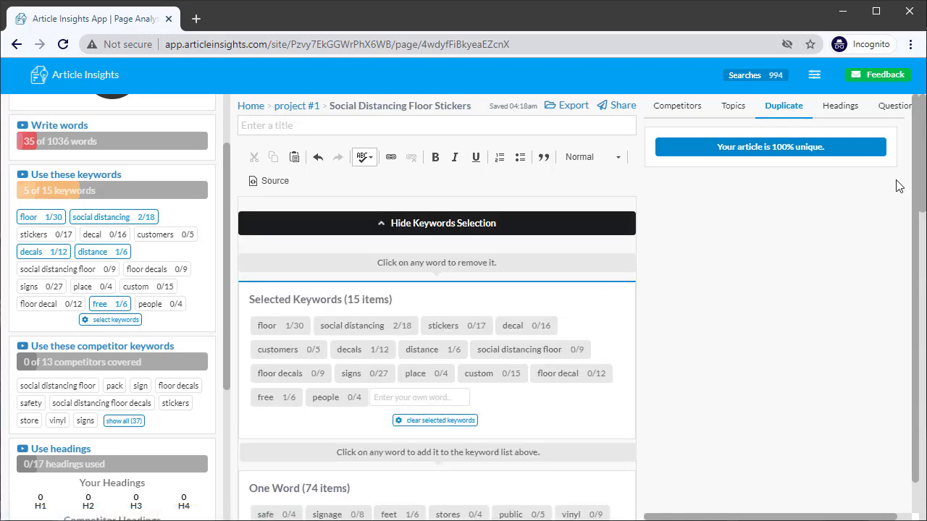
scroll(923, 169, "down", 1)
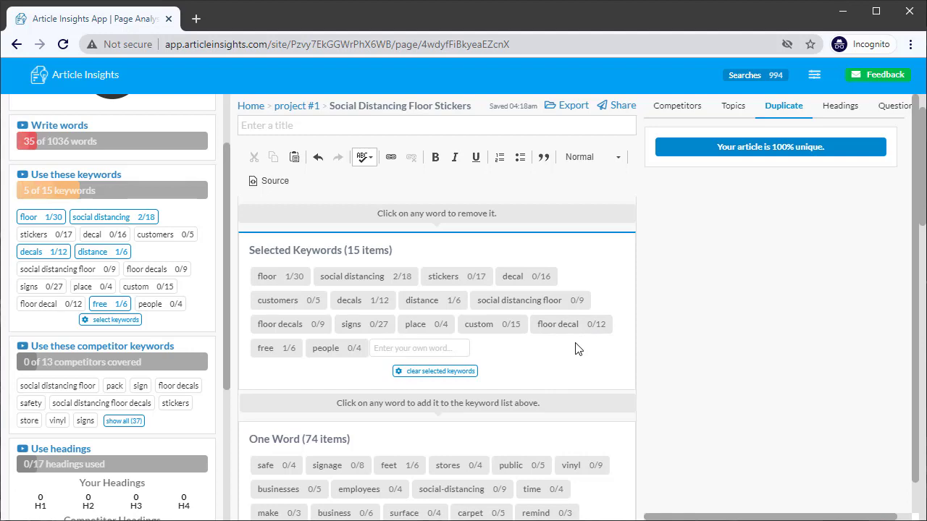
scroll(578, 349, "down", 2)
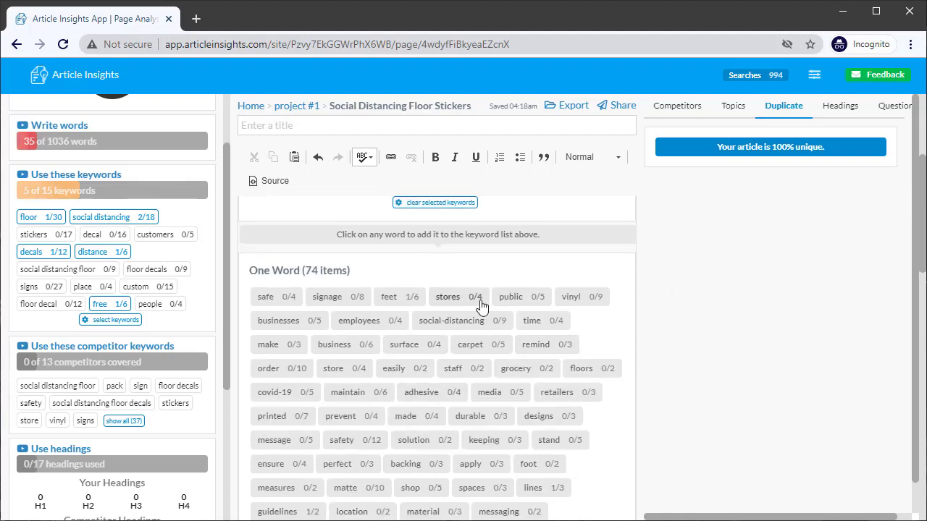
scroll(477, 300, "down", 6)
scroll(507, 386, "up", 2)
scroll(588, 323, "up", 2)
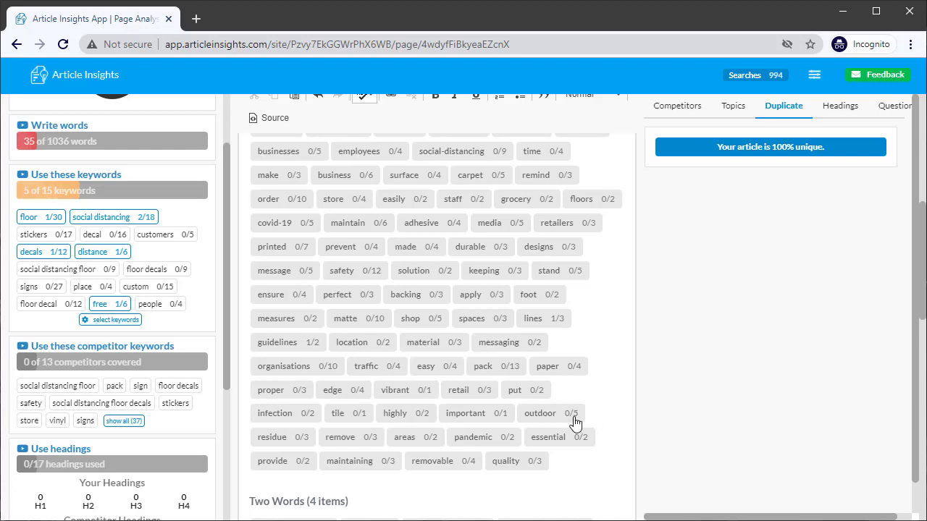
scroll(557, 406, "up", 2)
scroll(521, 319, "down", 2)
scroll(472, 406, "up", 4)
scroll(658, 405, "down", 1)
scroll(595, 420, "down", 2)
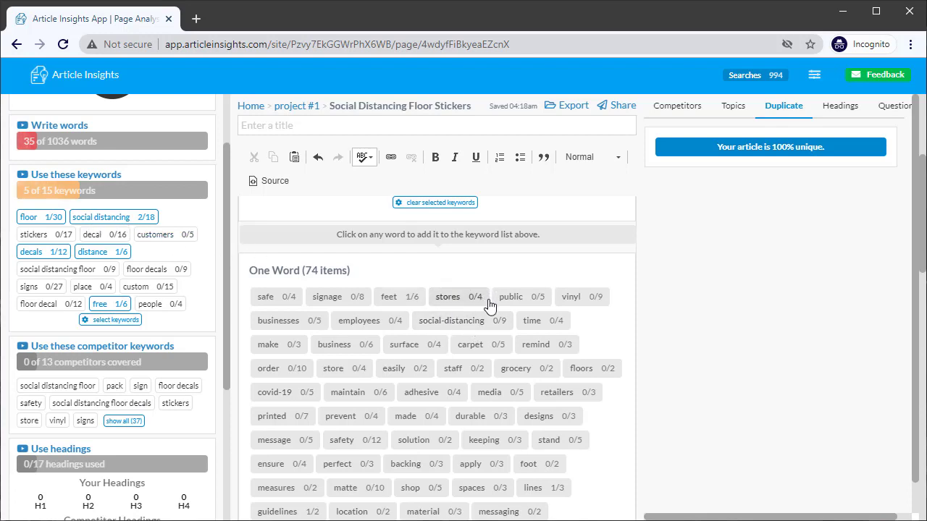
left_click(444, 328)
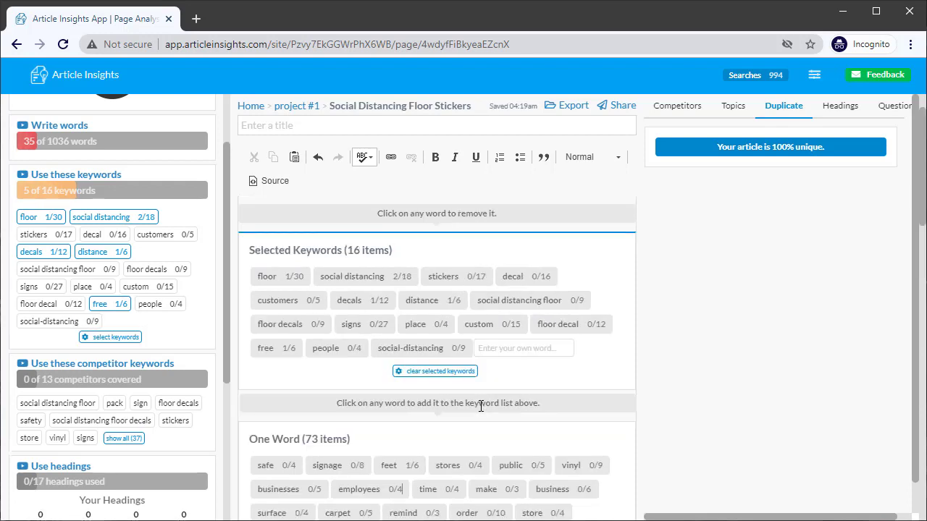
Step: Examine the custom keyword entry, the keyword suggestions by word count and the import option, and close the keyword selection
scroll(476, 399, "up", 2)
left_click(538, 345)
scroll(471, 351, "down", 8)
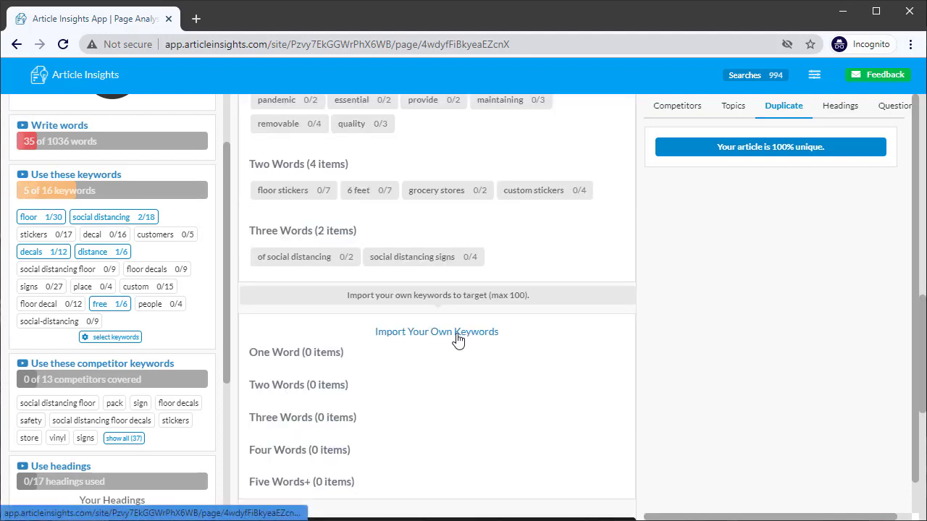
scroll(904, 314, "up", 4)
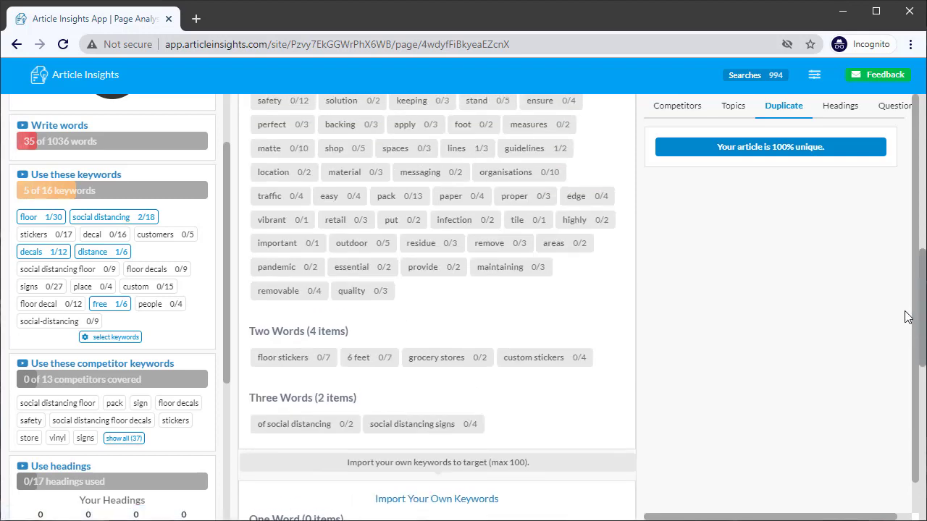
scroll(886, 278, "up", 5)
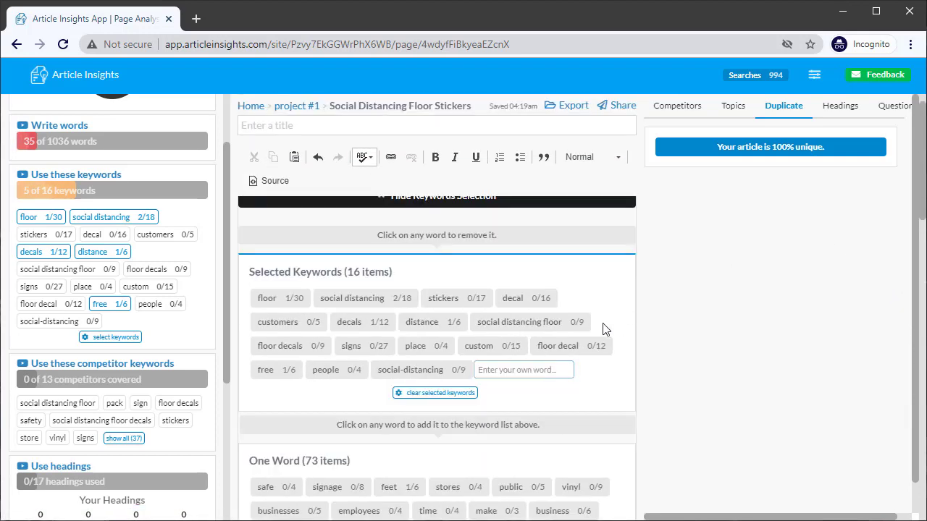
scroll(374, 306, "down", 2)
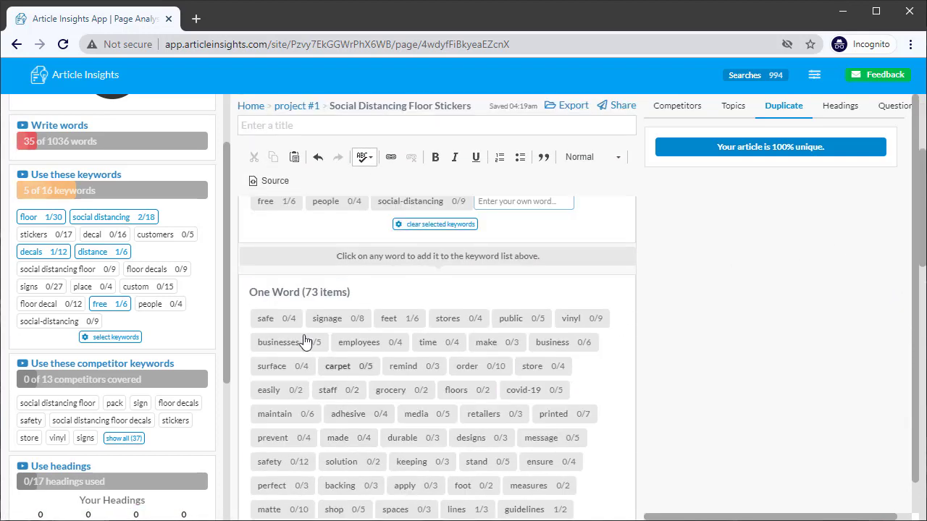
scroll(369, 298, "down", 5)
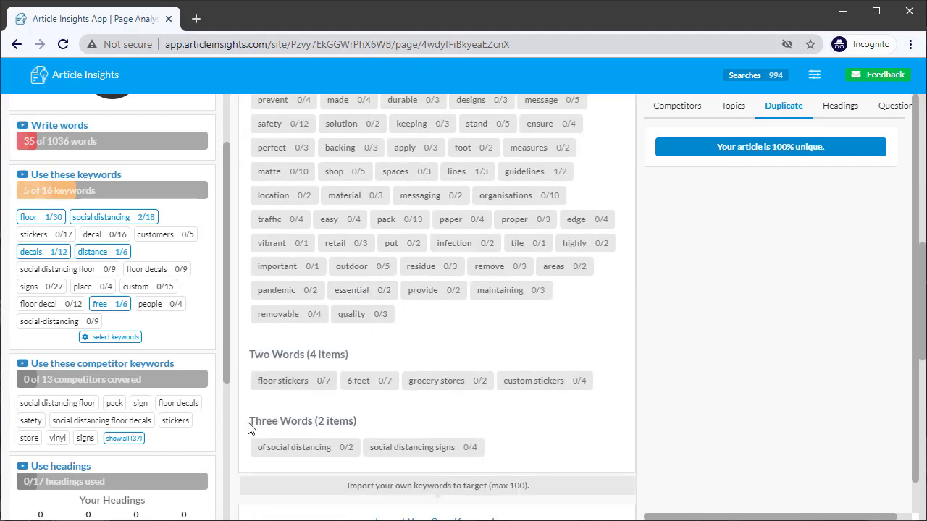
scroll(365, 427, "up", 7)
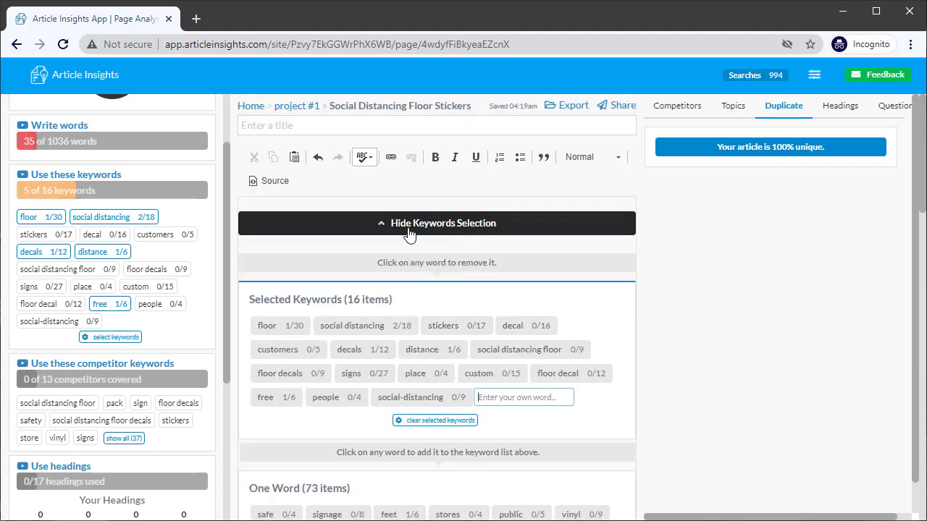
left_click(474, 229)
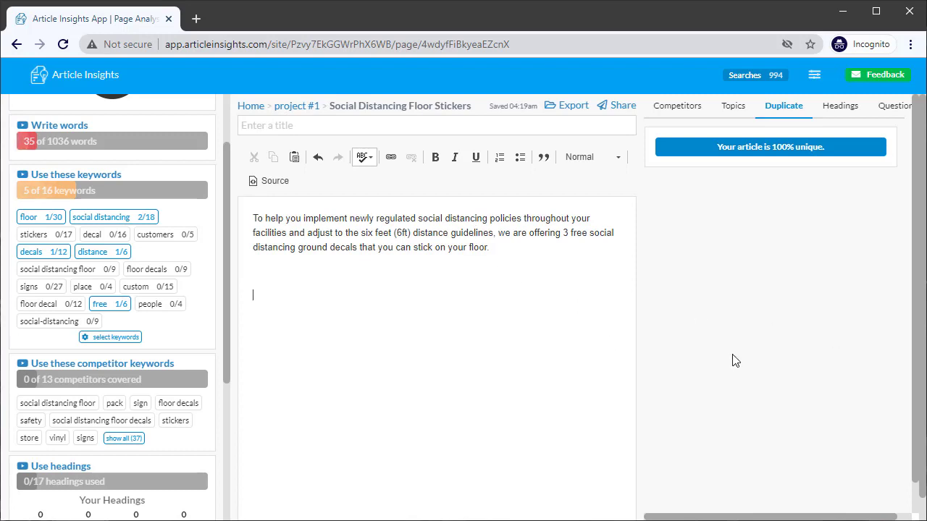
Step: Research the Topic 4 word "durable", add the sentence about floor decals made of thick and durable pvc material, and close the research
left_click(732, 115)
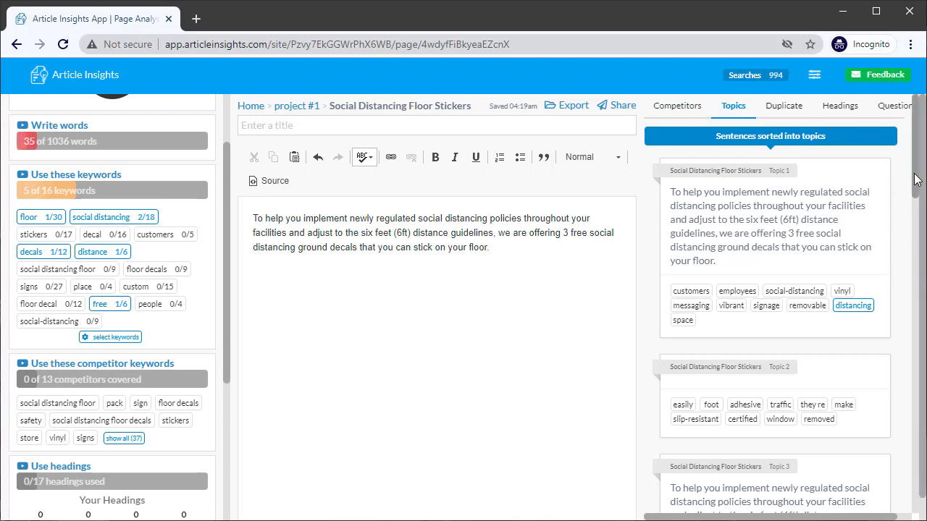
left_click_drag(913, 177, 911, 207)
scroll(833, 330, "down", 5)
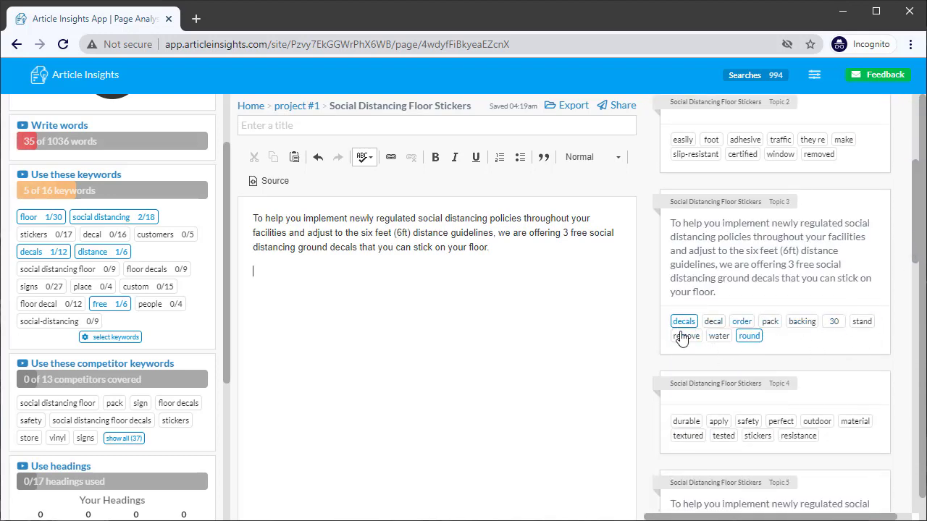
scroll(767, 333, "down", 2)
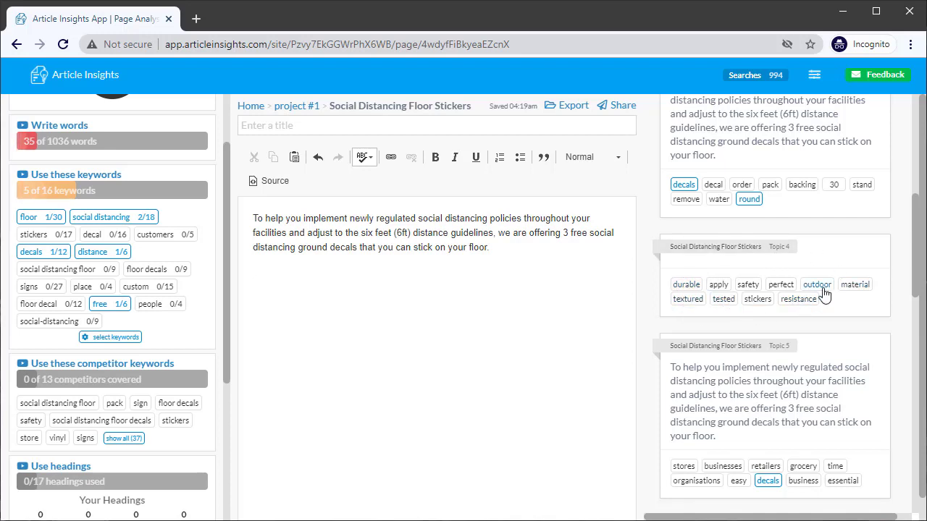
left_click(694, 286)
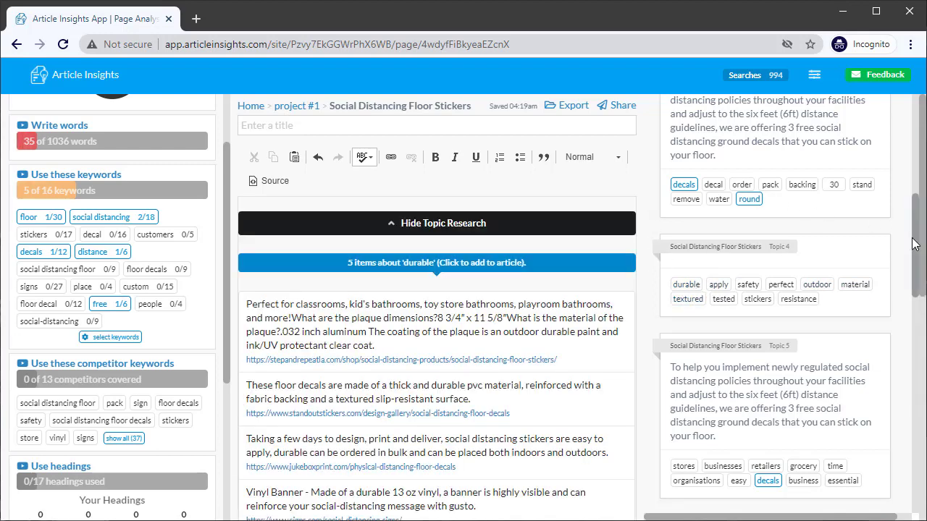
scroll(914, 245, "down", 2)
scroll(913, 245, "up", 2)
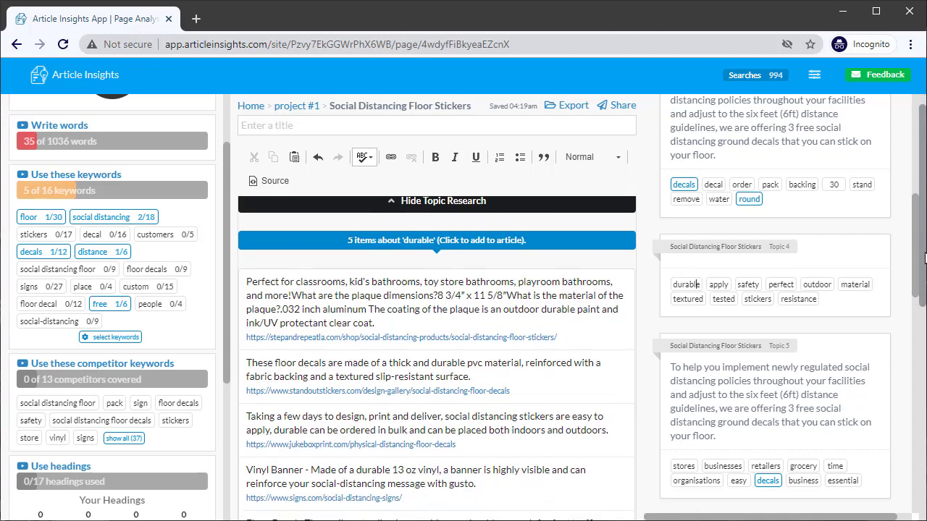
left_click(418, 309)
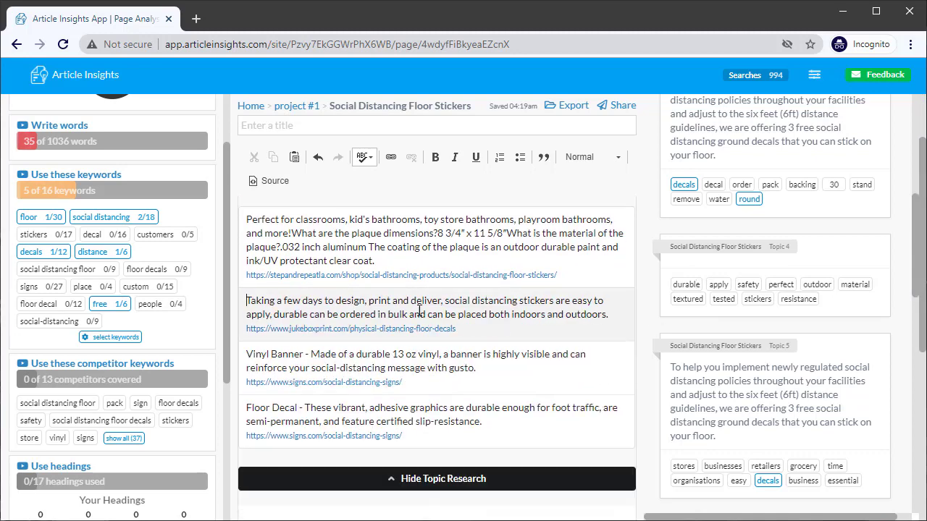
left_click(435, 483)
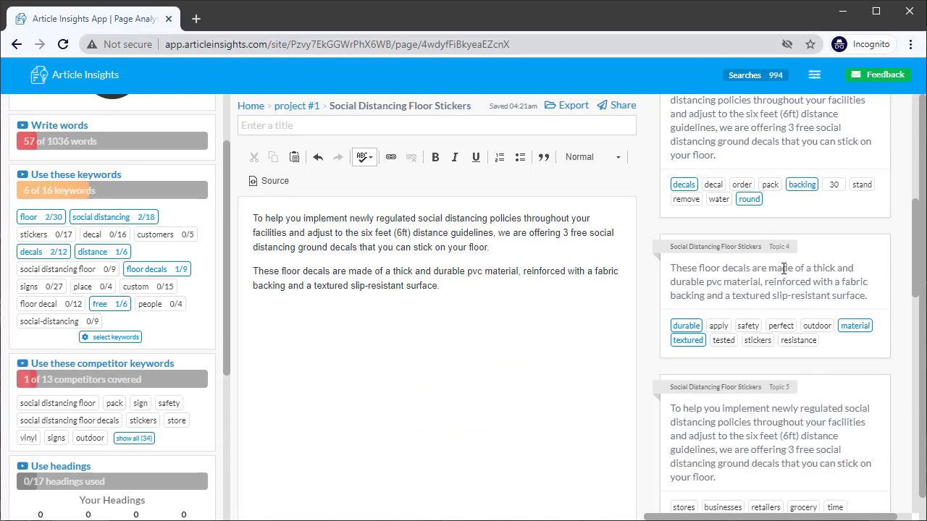
Step: Check the added floor decals sentence under Topic 4 and in the duplicate content report
mouse_move(784, 268)
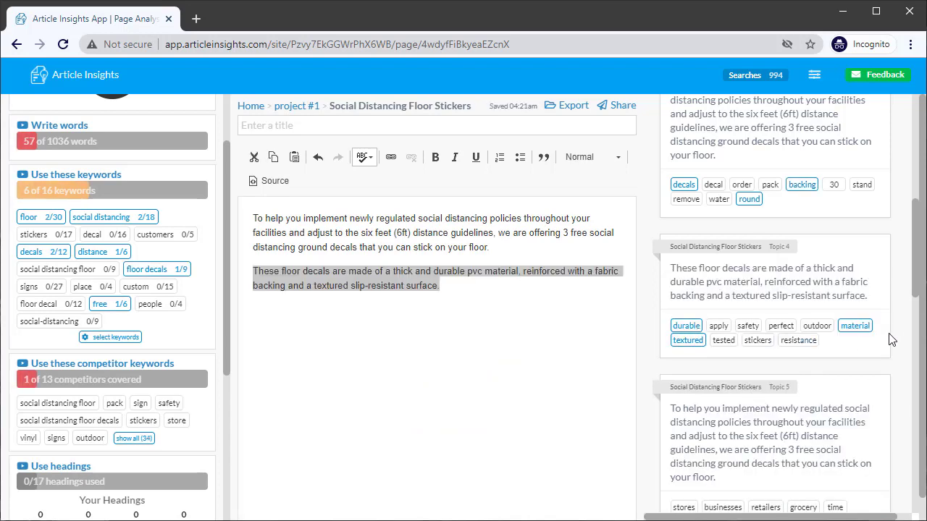
left_click(755, 341)
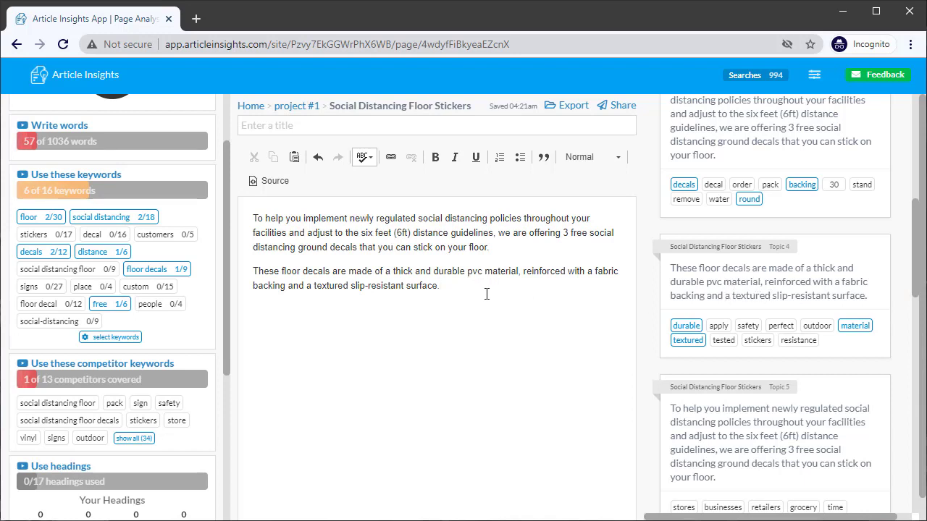
scroll(833, 217, "up", 5)
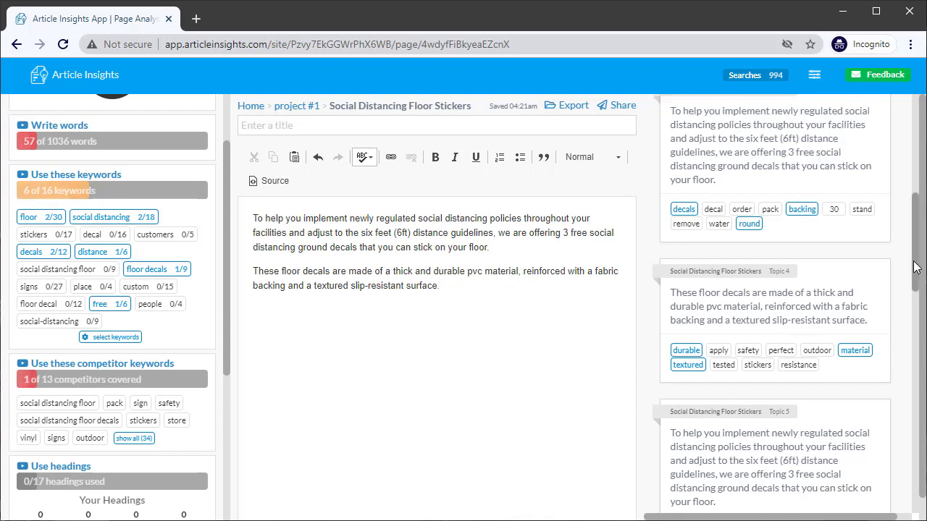
left_click(784, 106)
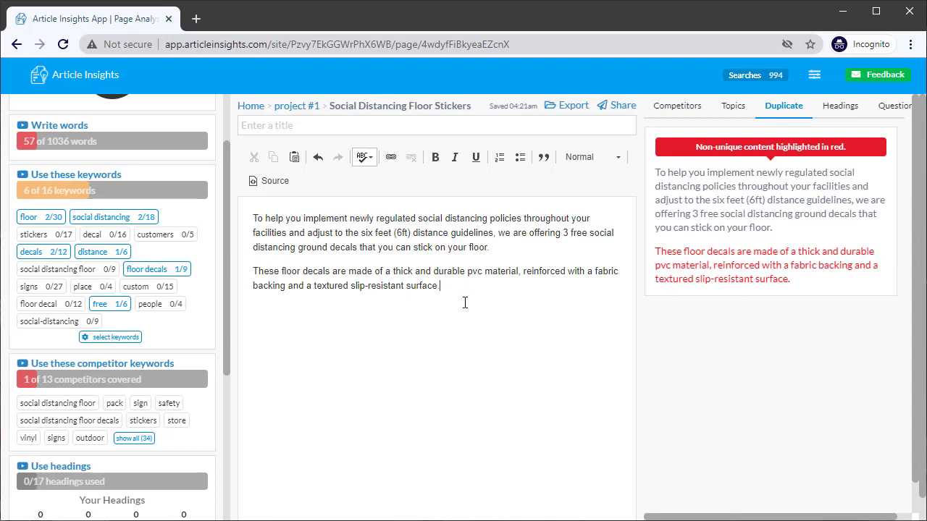
key("Return")
left_click_drag(802, 280, 656, 253)
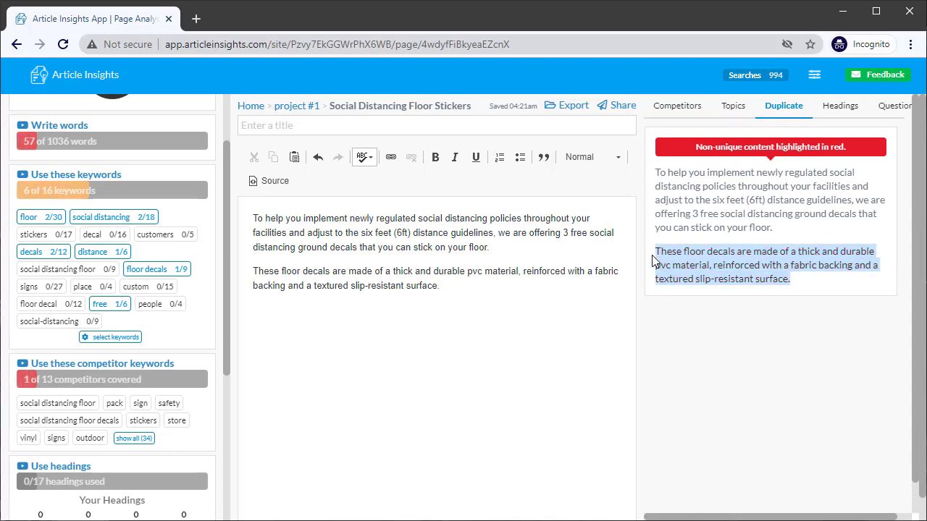
left_click(762, 268)
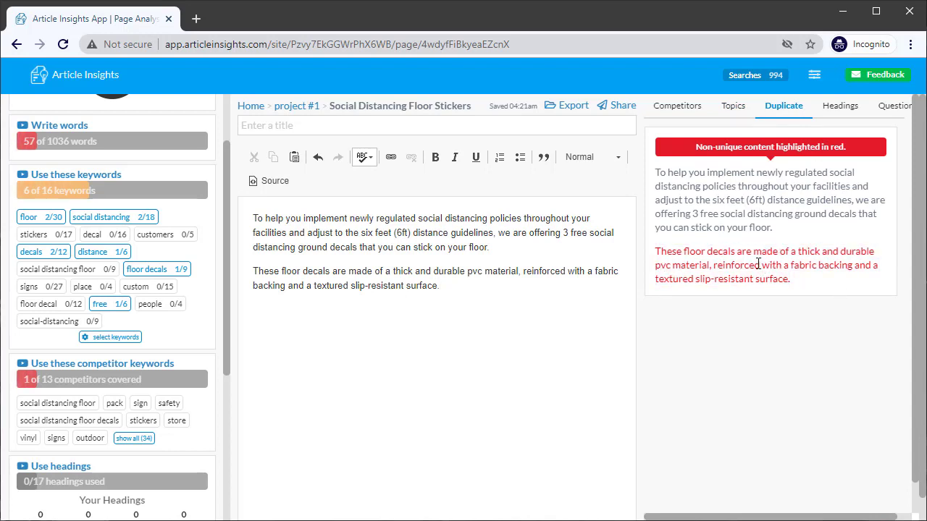
Step: Review the list of competitor headings and the related questions for the article
left_click(841, 109)
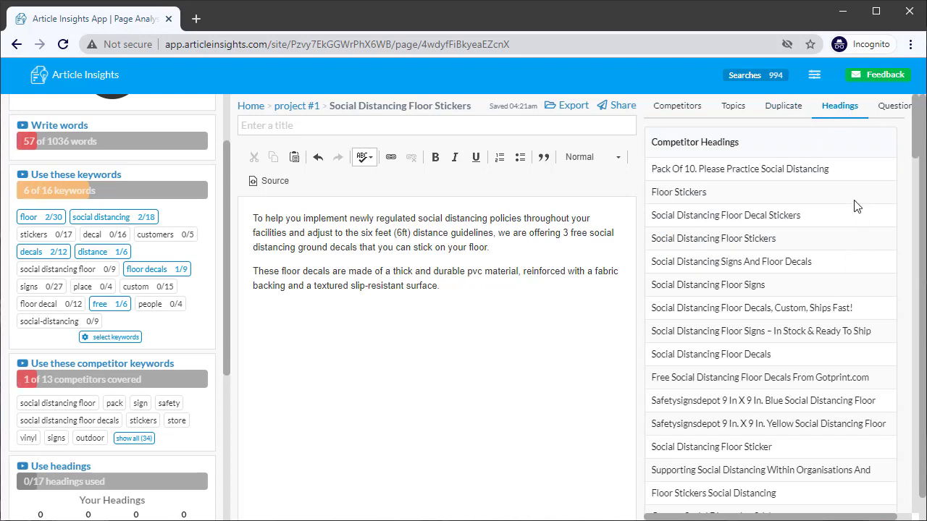
mouse_move(914, 131)
left_mouse_down()
mouse_move(914, 237)
mouse_move(914, 132)
left_mouse_up()
scroll(714, 145, "up", 1)
left_click(894, 106)
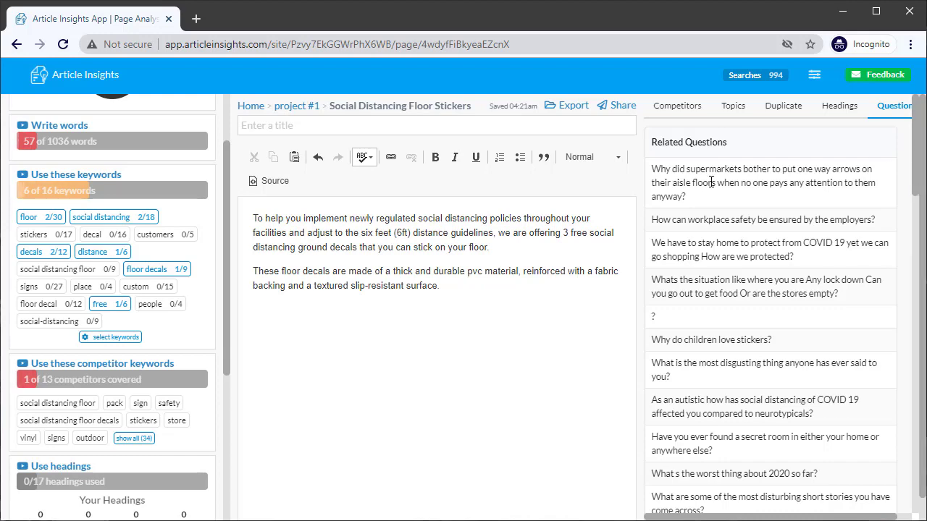
scroll(913, 210, "down", 3)
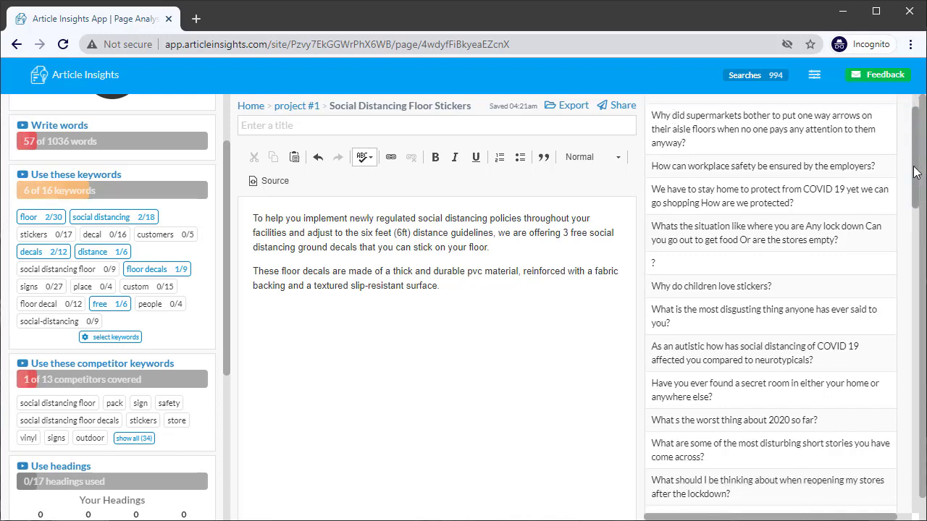
scroll(912, 210, "down", 3)
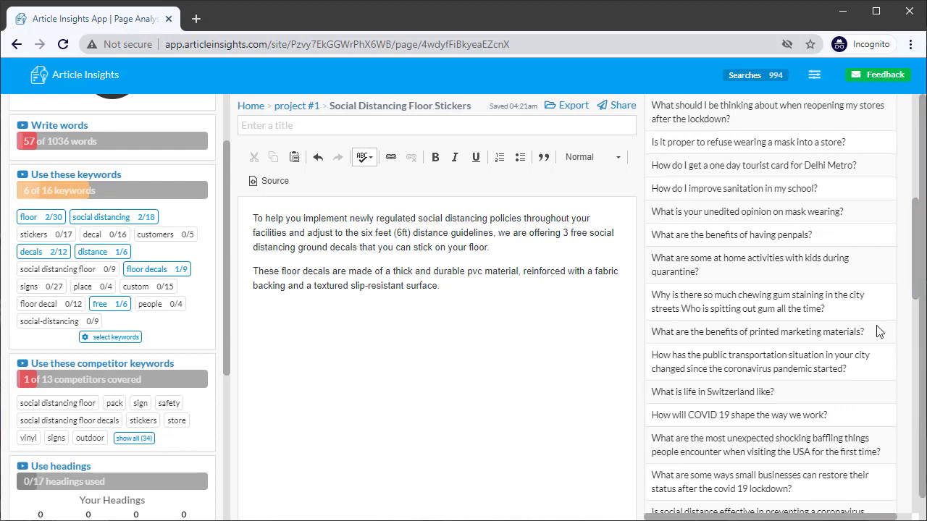
left_click_drag(914, 290, 922, 174)
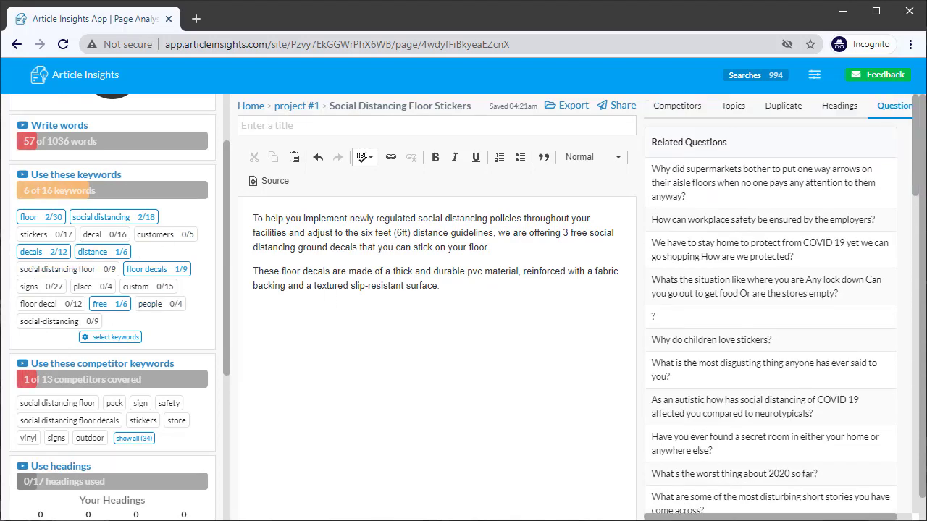
Step: Check the competitors' keyword lists and add the line "social distancing floor decals" below the second paragraph of the article
left_click(663, 112)
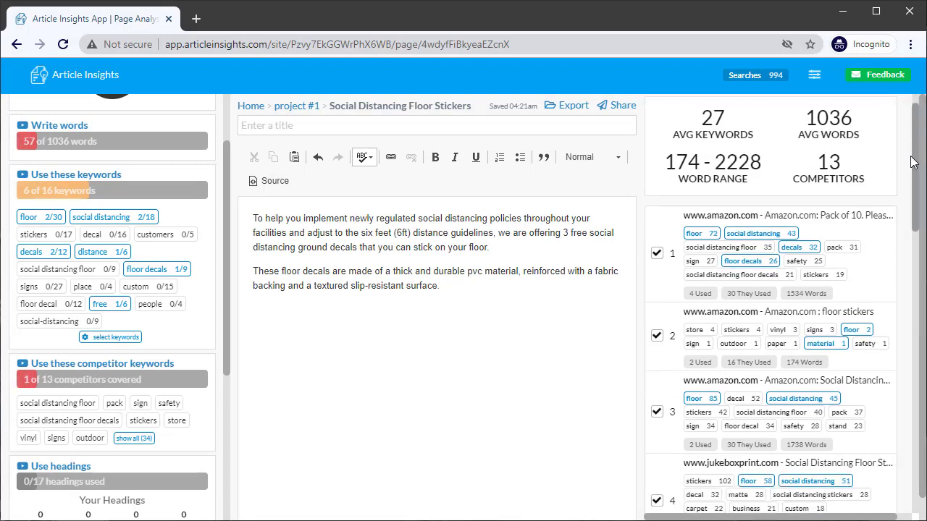
scroll(812, 210, "down", 1)
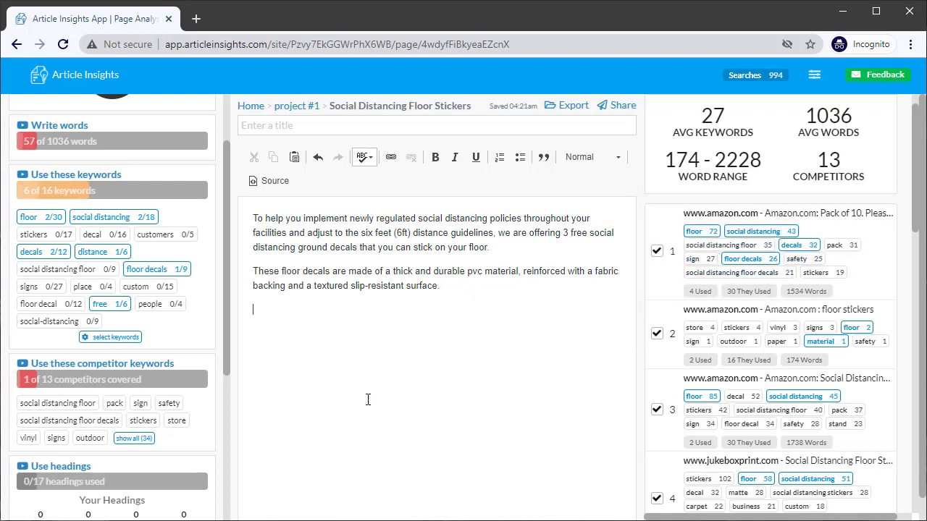
type("ial distancing floor deval")
key("BackSpace")
key("BackSpace")
key("BackSpace")
type("cal")
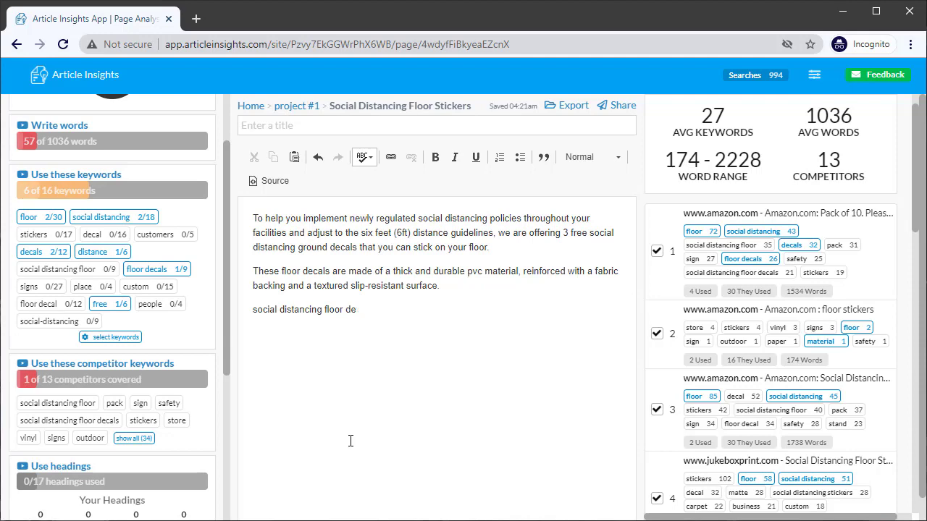
type("s")
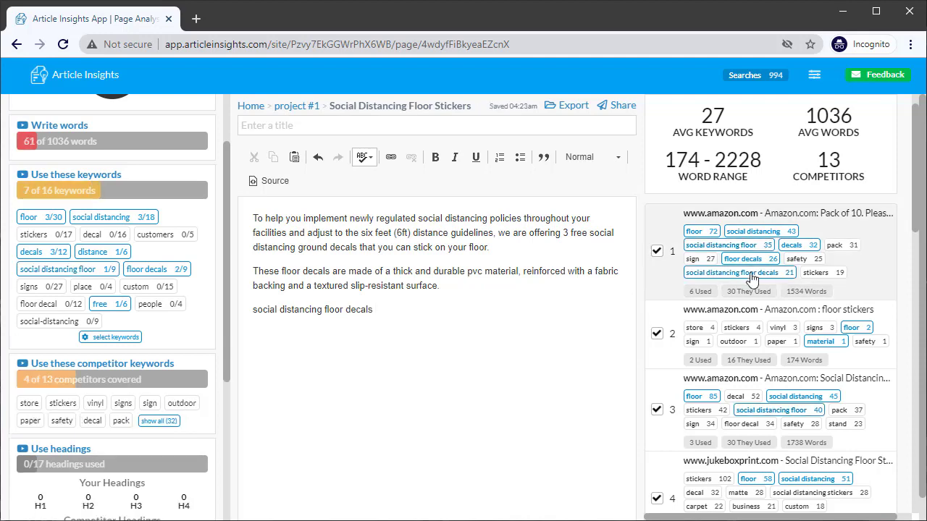
Step: View the keyword details of the first and second amazon.com competitors and hide the competitor detail
left_click(765, 237)
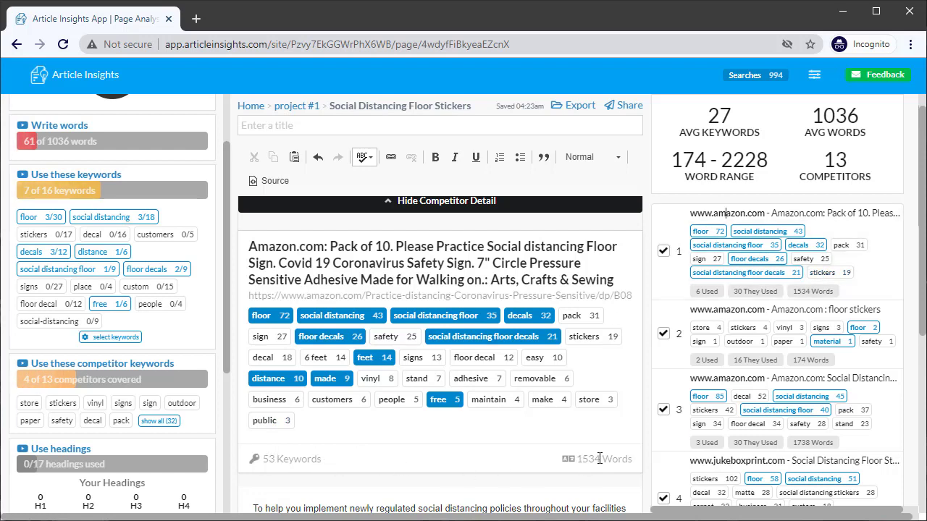
left_click(789, 309)
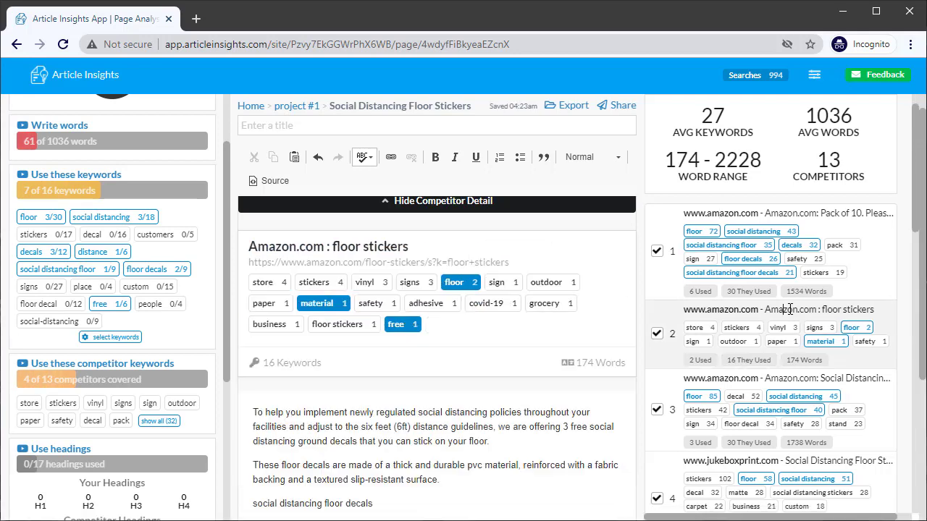
left_click(458, 204)
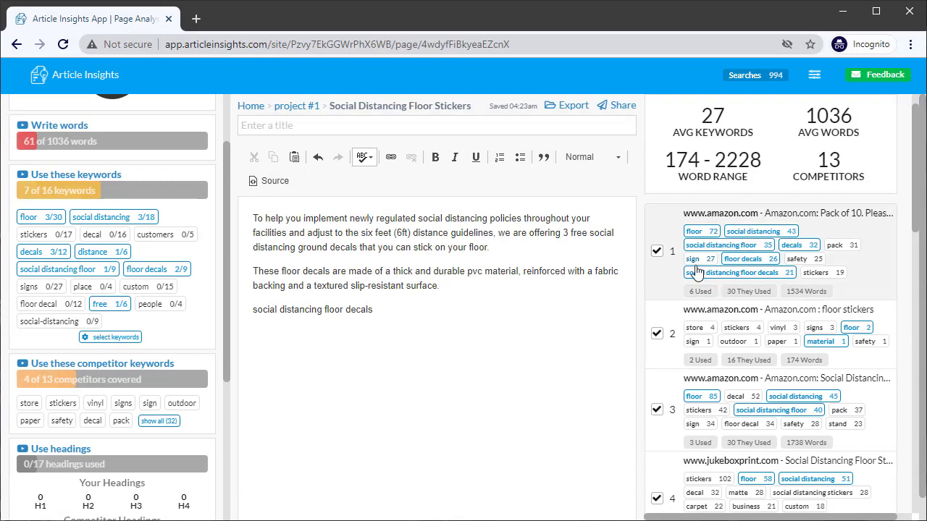
Step: Exclude competitors 1 to 6 from the analysis: the three amazon.com pages, jukeboxprint.com, signs.com and displays2go.com
left_click_drag(918, 221, 914, 237)
scroll(814, 327, "down", 3)
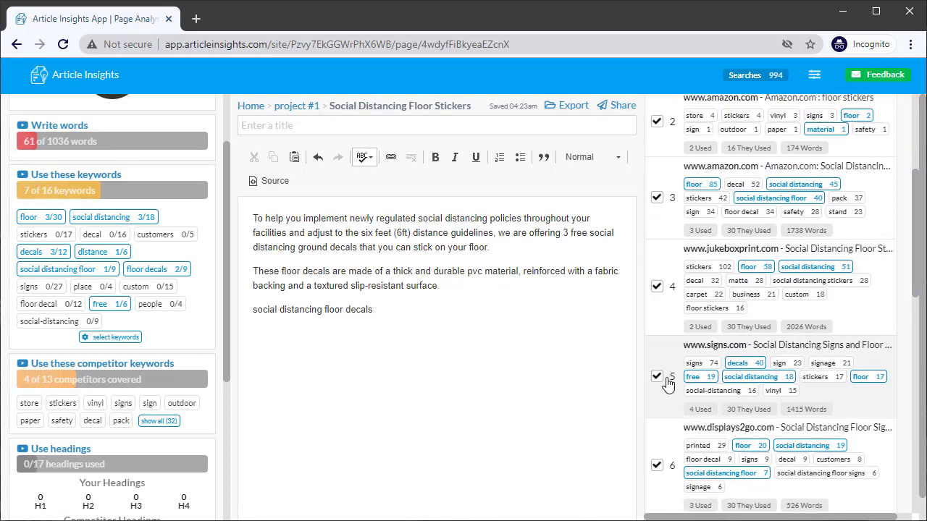
left_click(657, 288)
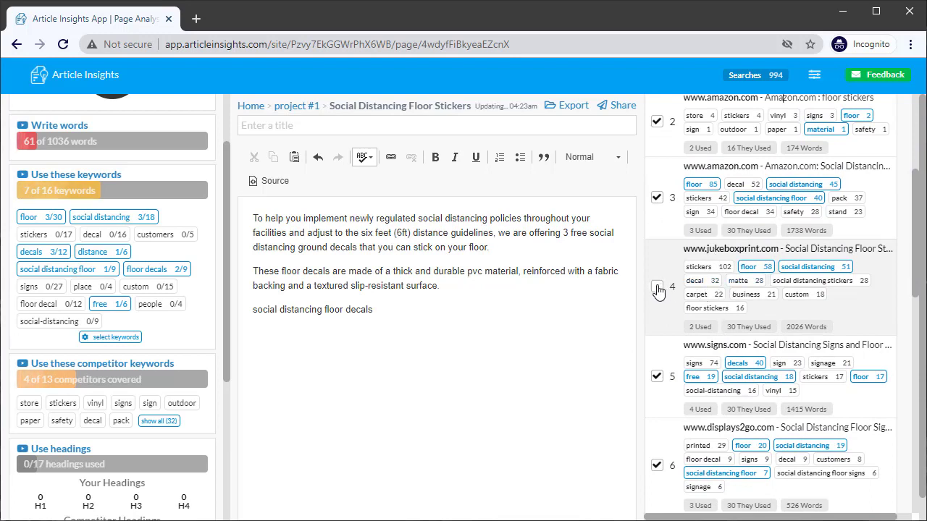
left_click(657, 377)
left_click(655, 469)
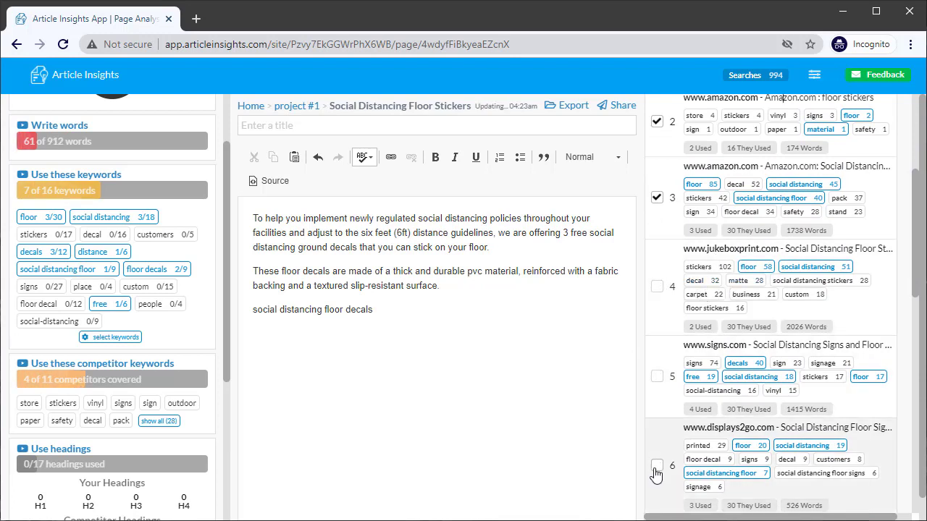
scroll(913, 292, "up", 4)
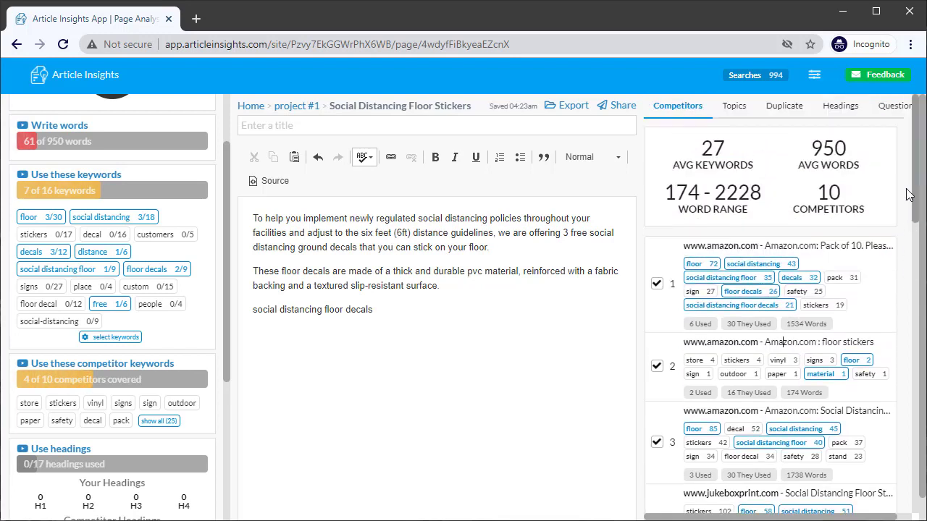
left_click(656, 366)
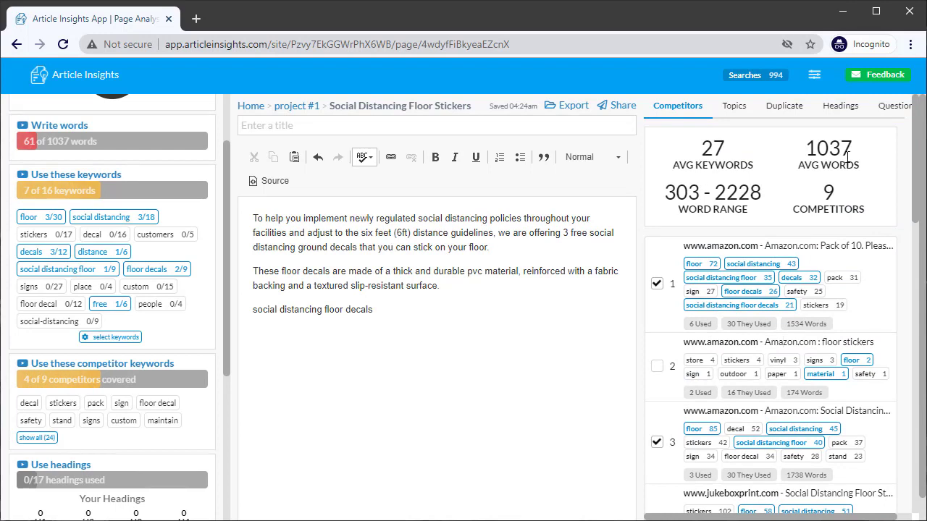
left_click(657, 443)
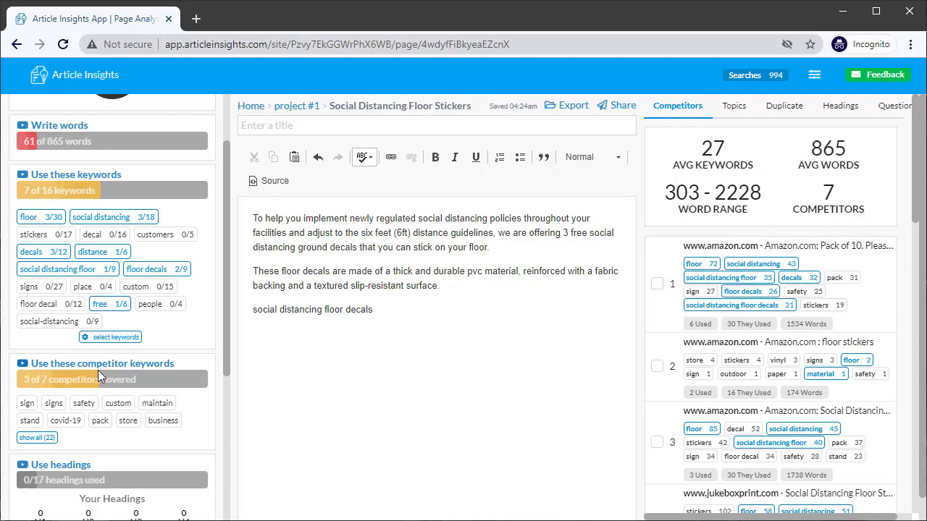
Step: Review the article's completion score and its word, keyword, competitor keyword, heading, uniqueness and readability progress
scroll(224, 328, "up", 1)
scroll(225, 328, "down", 1)
scroll(225, 326, "up", 1)
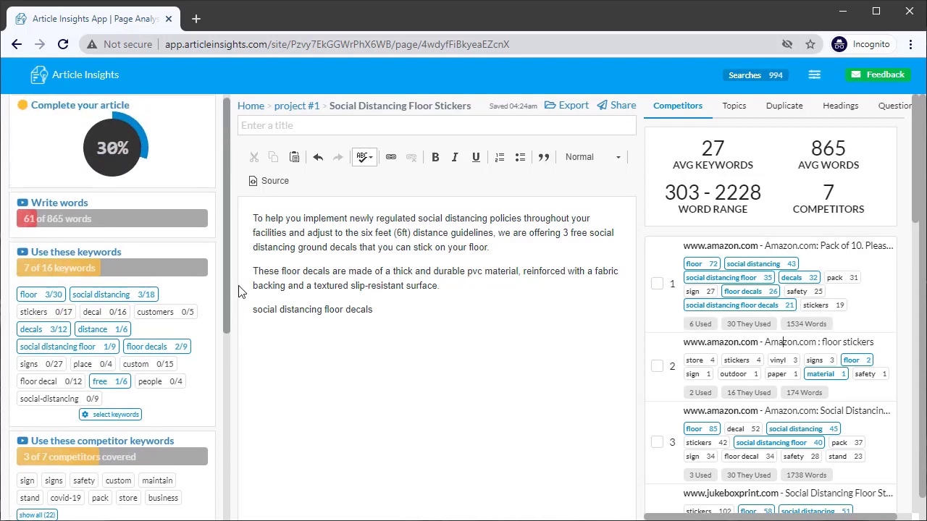
scroll(238, 320, "down", 1)
scroll(239, 321, "up", 2)
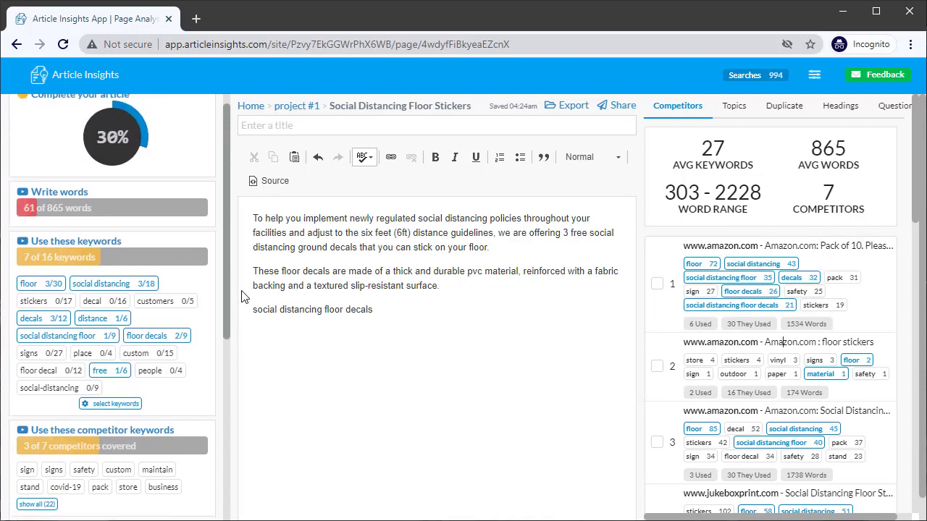
left_click(416, 348)
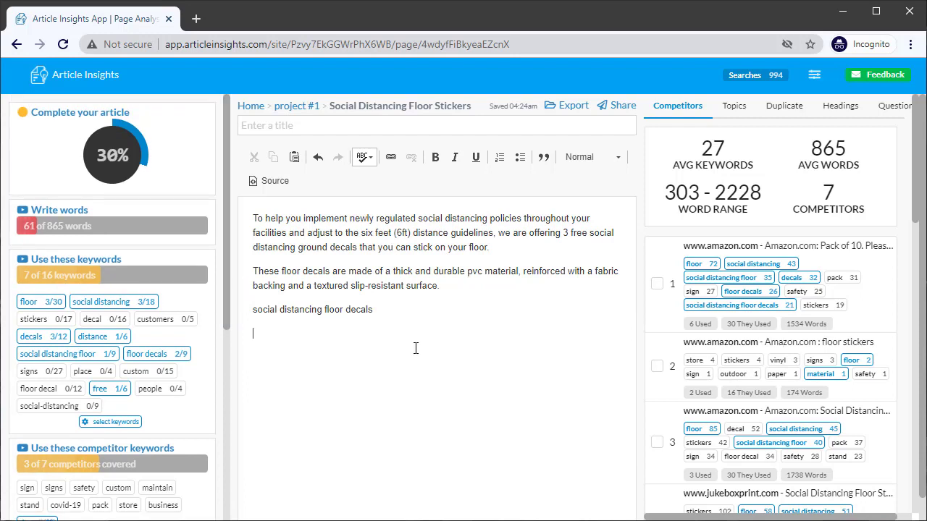
mouse_move(224, 181)
left_mouse_down()
mouse_move(215, 304)
mouse_move(228, 401)
mouse_move(228, 192)
left_mouse_up()
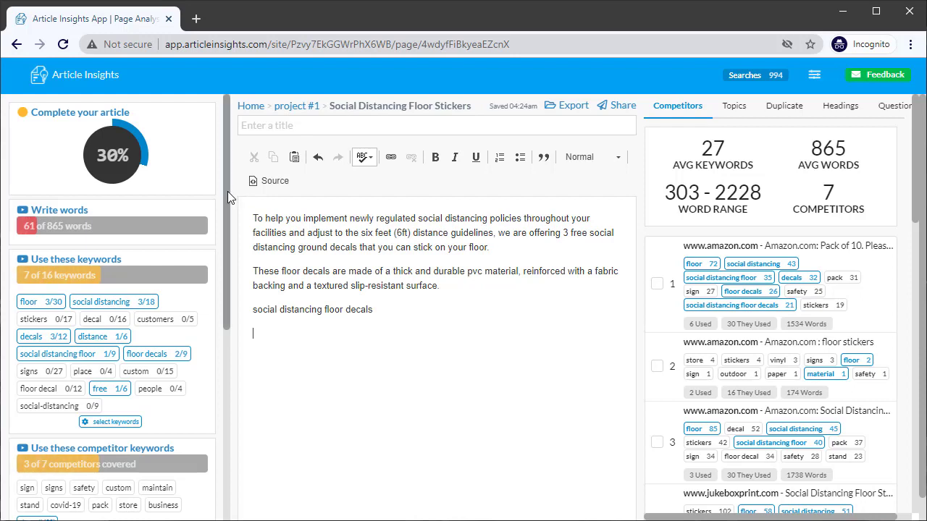
left_click_drag(228, 191, 227, 196)
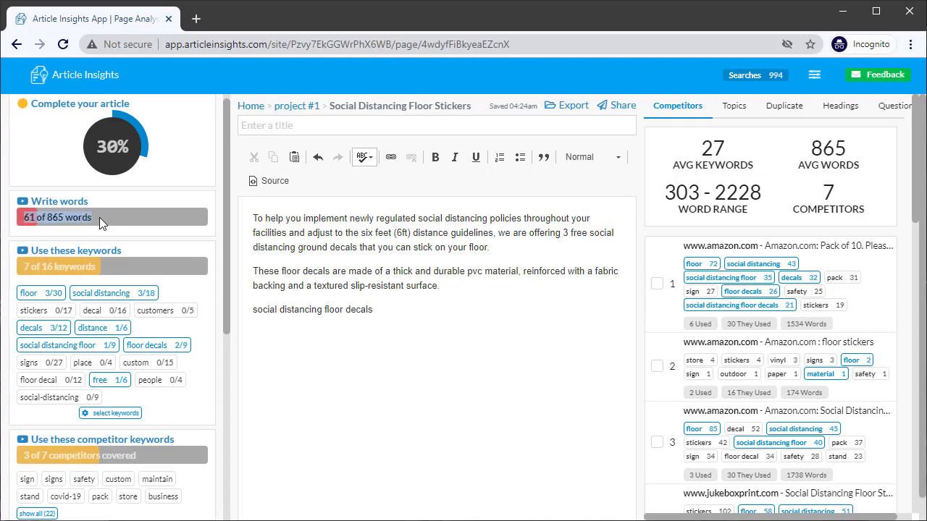
left_click_drag(228, 240, 226, 299)
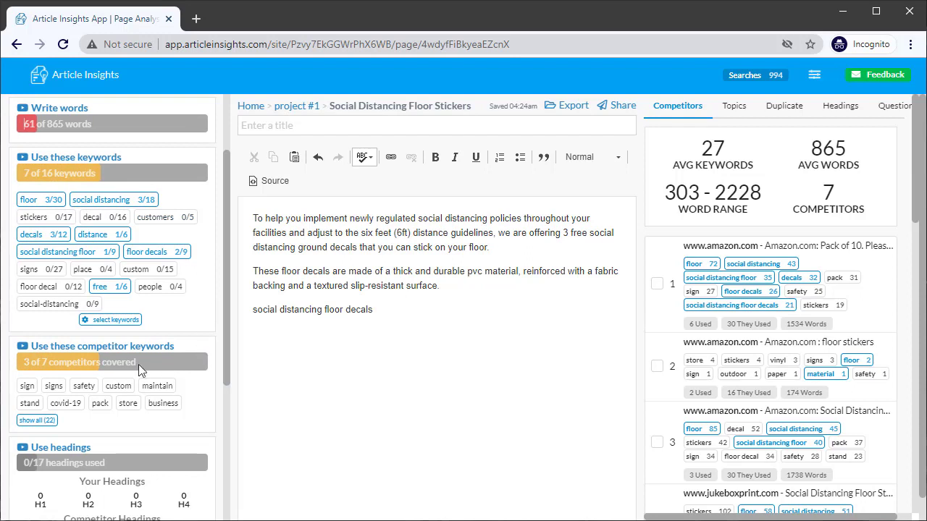
left_click_drag(228, 352, 243, 490)
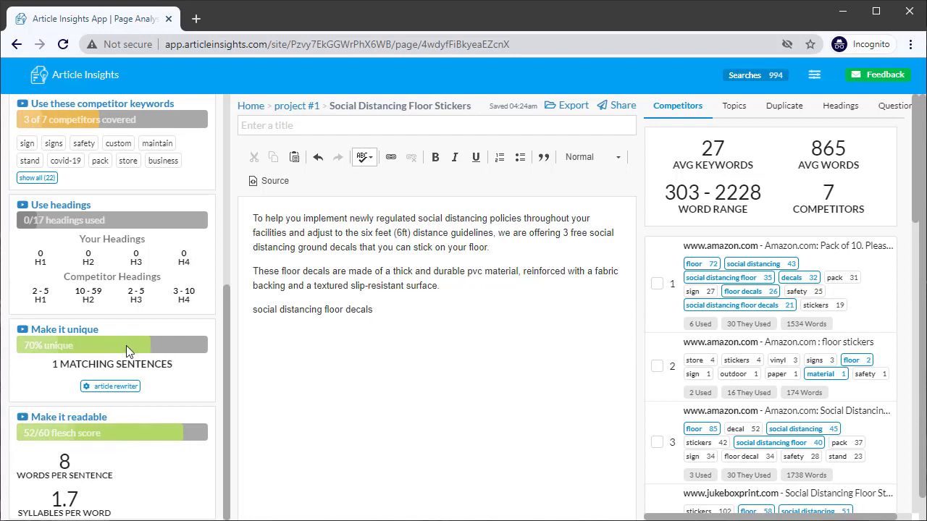
scroll(226, 477, "up", 5)
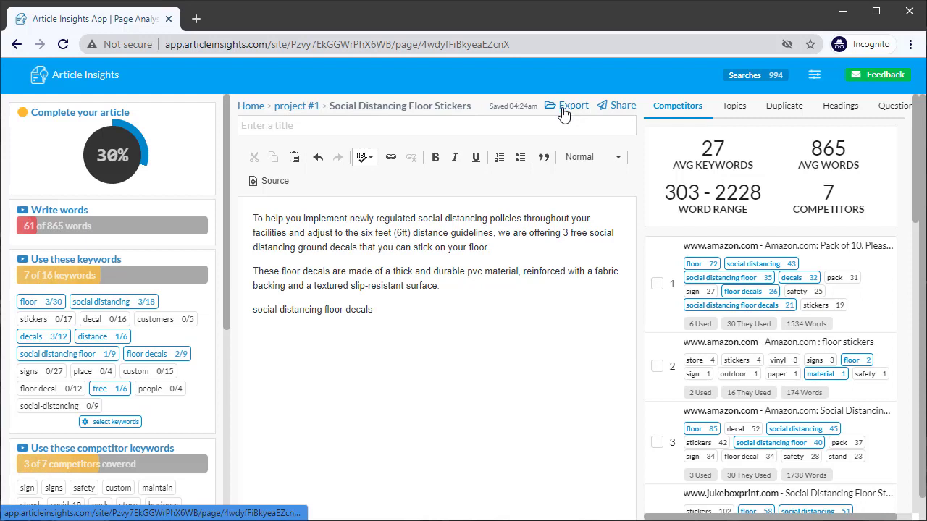
Step: Copy the article's share link and close the link dialog
left_click(622, 109)
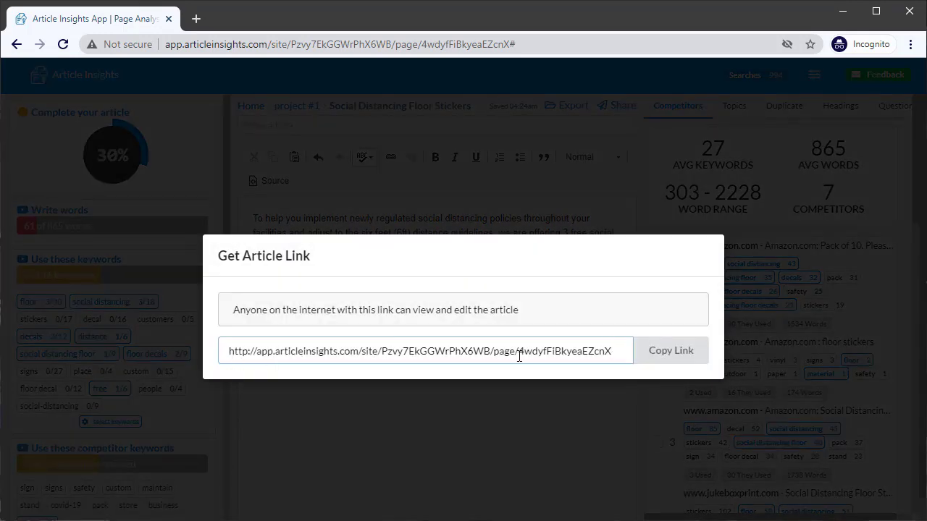
left_click(693, 355)
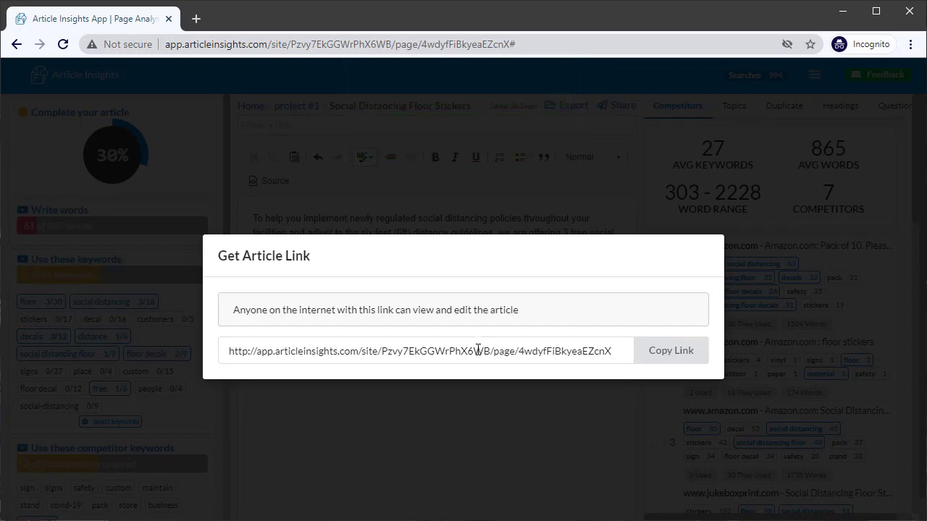
left_click(487, 403)
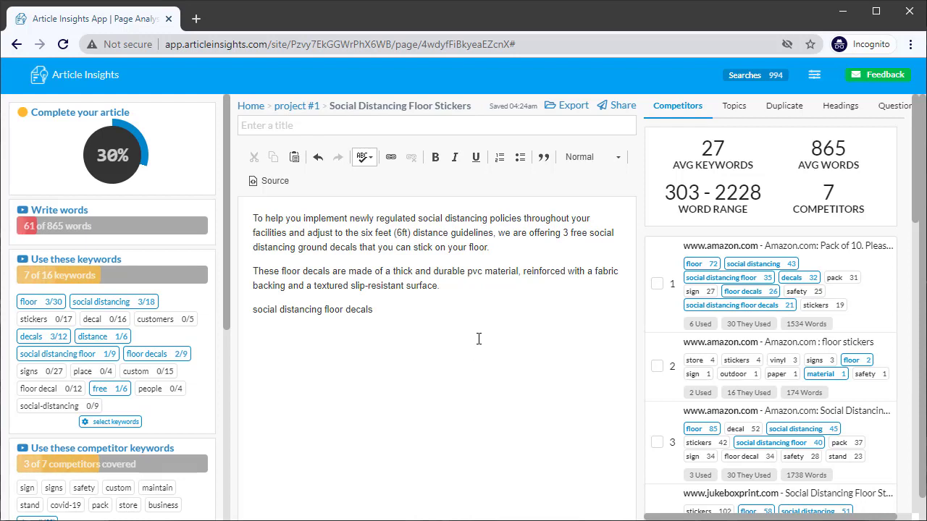
Step: Look at the account options for the user guide and return to the article
left_click(813, 81)
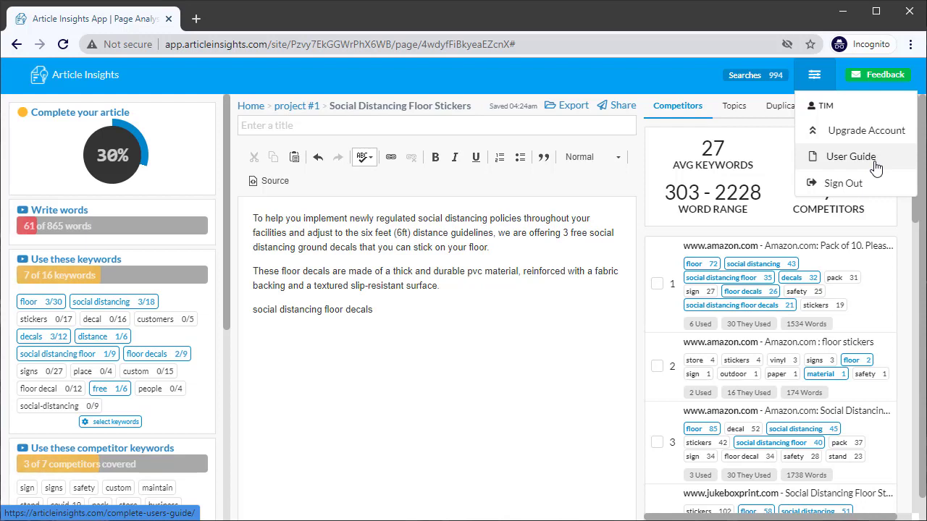
left_click(517, 323)
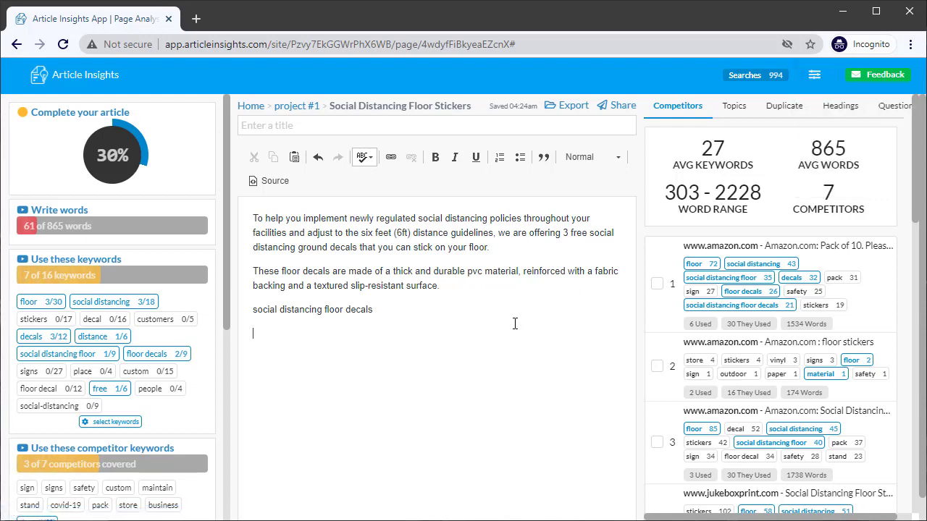